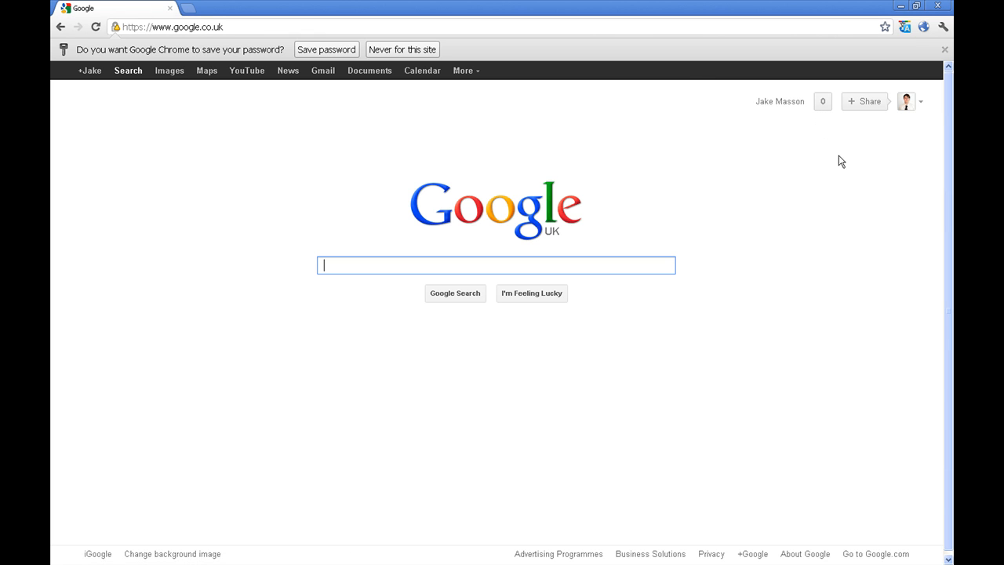
From the Google+ stream, choose 'Create a Google+ page'
{"action": "left_click", "coordinate": [90, 75]}
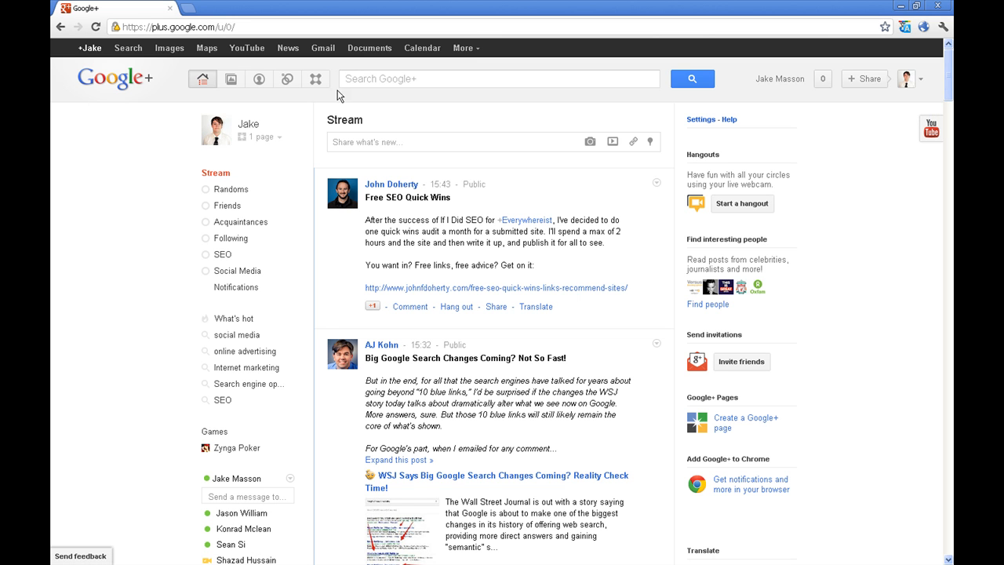
{"action": "left_click", "coordinate": [751, 424]}
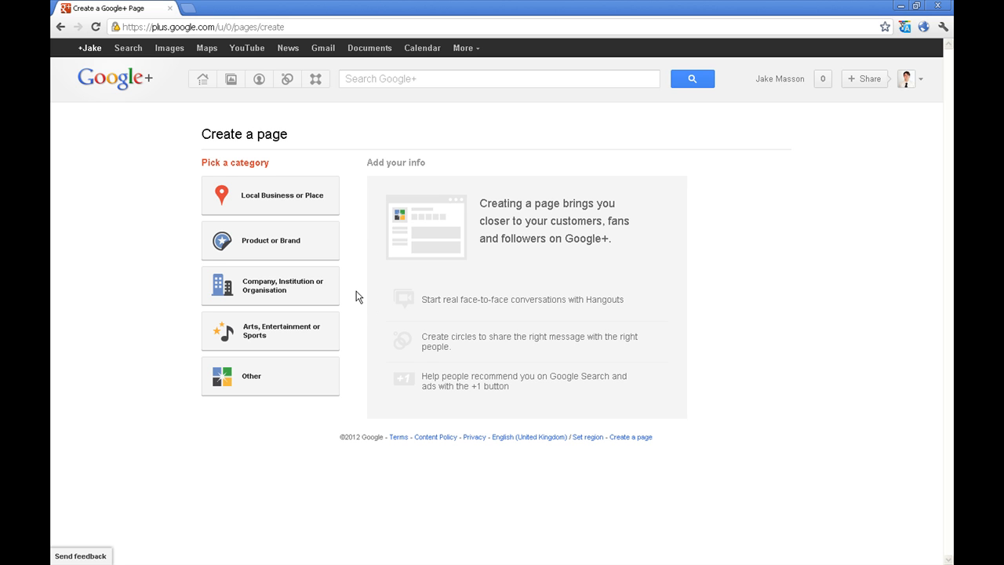
{"action": "left_click", "coordinate": [286, 291]}
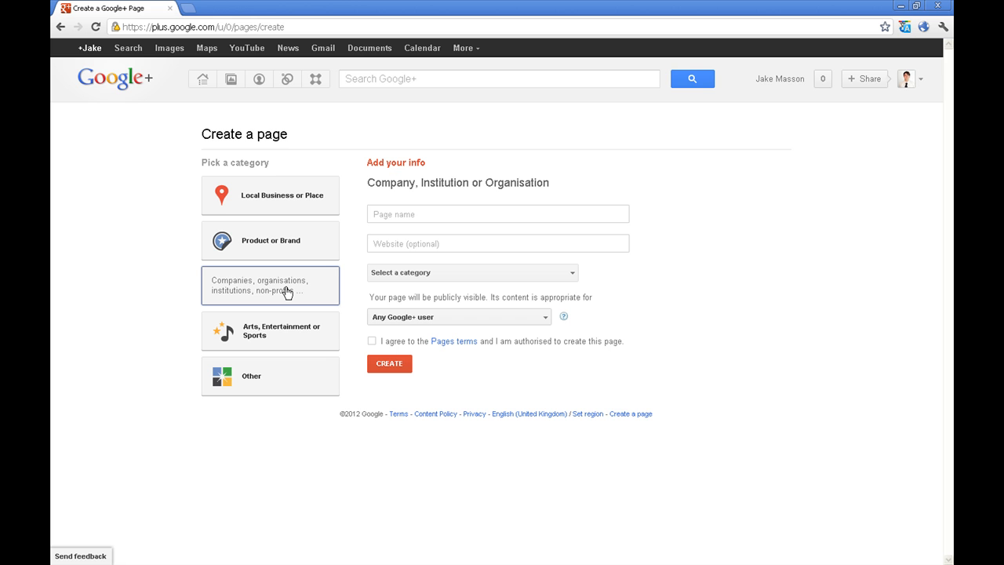
{"action": "left_click", "coordinate": [460, 216]}
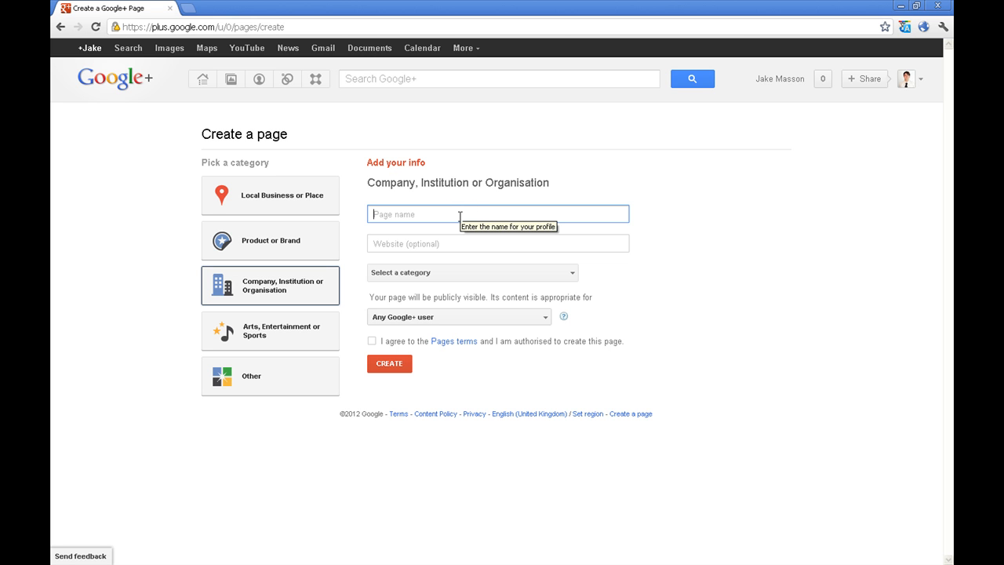
{"action": "type", "text": "Example SEO"}
{"action": "key", "text": "Tab"}
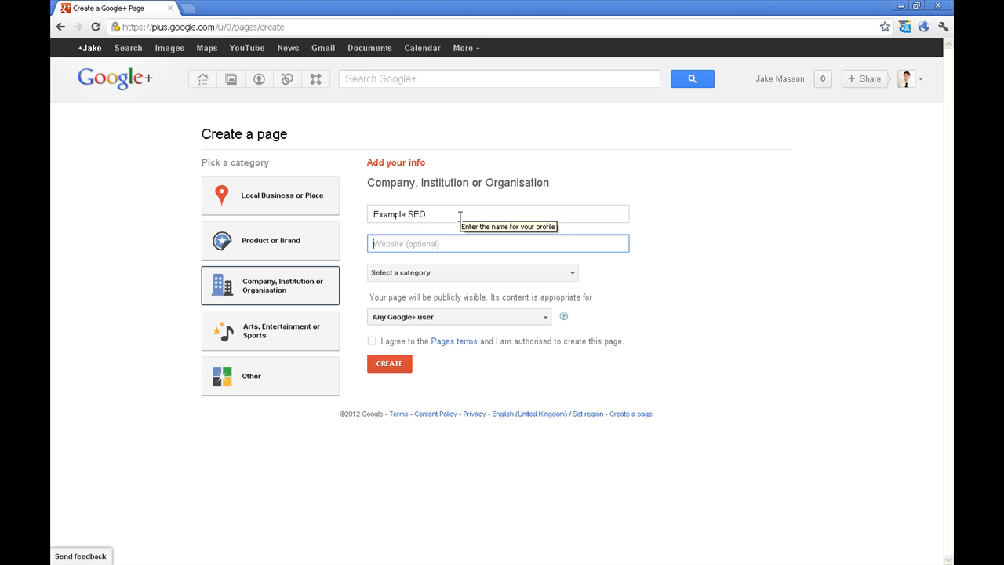
{"action": "type", "text": "http"}
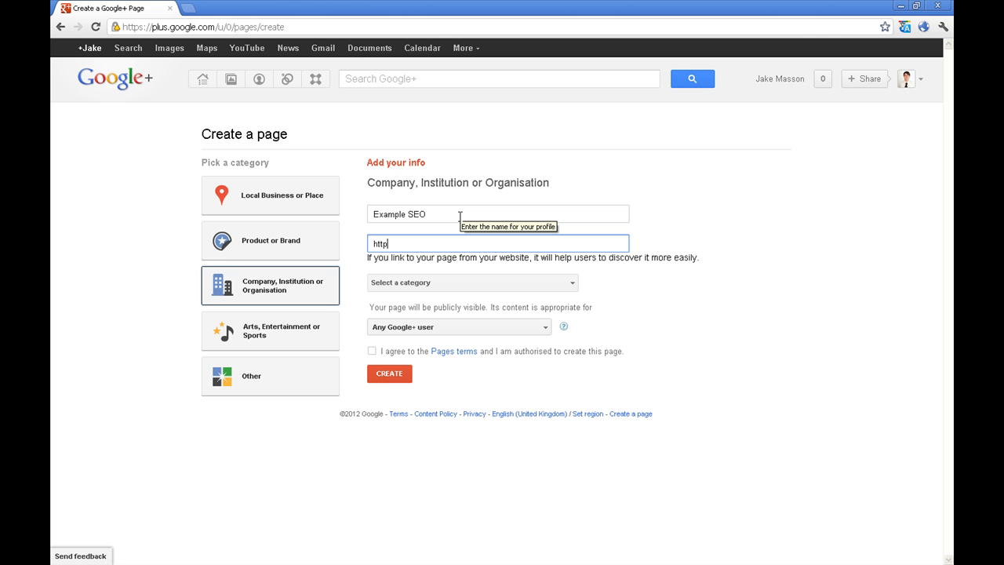
{"action": "type", "text": "://www.ex"}
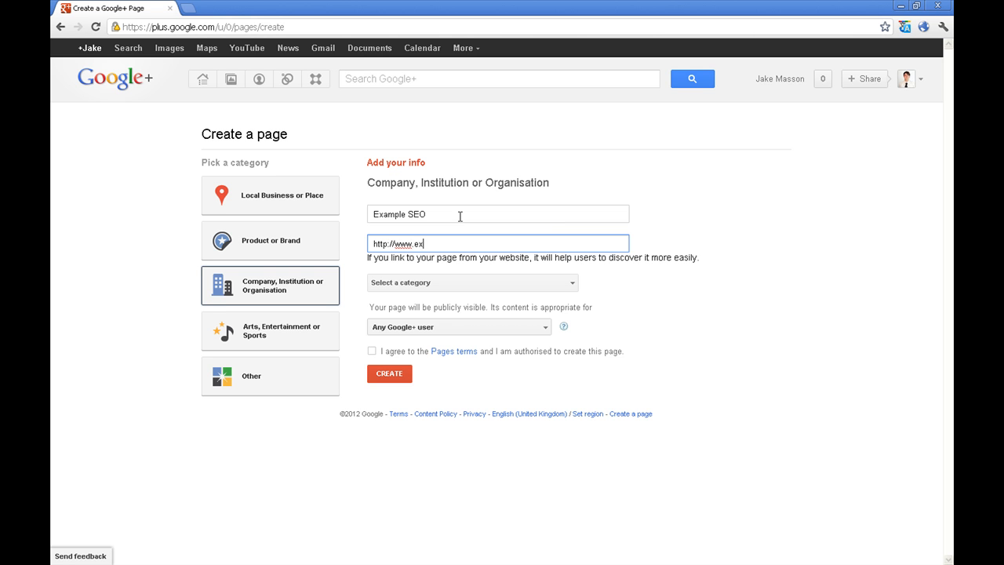
{"action": "type", "text": "ampleseo.com"}
Set the page category to Internet and Software
{"action": "left_click", "coordinate": [569, 284]}
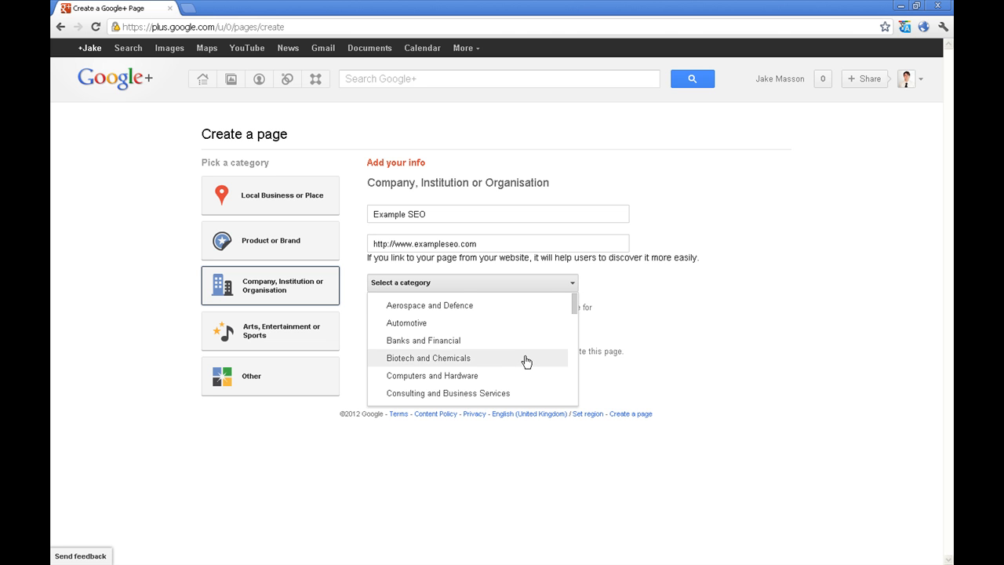
{"action": "scroll", "coordinate": [524, 359], "scroll_direction": "down", "scroll_amount": 3}
{"action": "scroll", "coordinate": [525, 363], "scroll_direction": "down", "scroll_amount": 8}
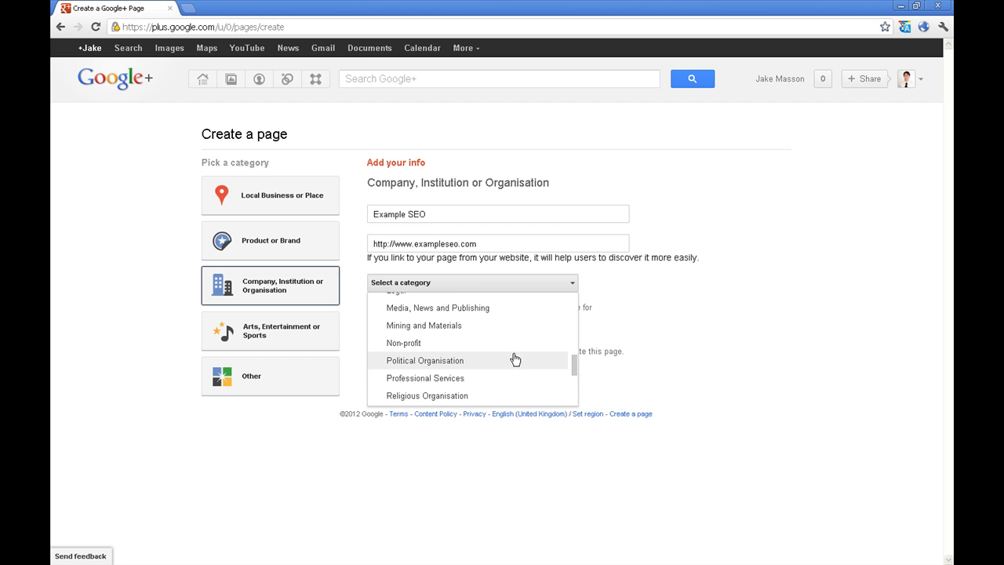
{"action": "scroll", "coordinate": [513, 361], "scroll_direction": "up", "scroll_amount": 4}
{"action": "scroll", "coordinate": [532, 363], "scroll_direction": "down", "scroll_amount": 3}
{"action": "scroll", "coordinate": [529, 362], "scroll_direction": "up", "scroll_amount": 10}
{"action": "scroll", "coordinate": [524, 363], "scroll_direction": "up", "scroll_amount": 2}
{"action": "scroll", "coordinate": [524, 363], "scroll_direction": "down", "scroll_amount": 4}
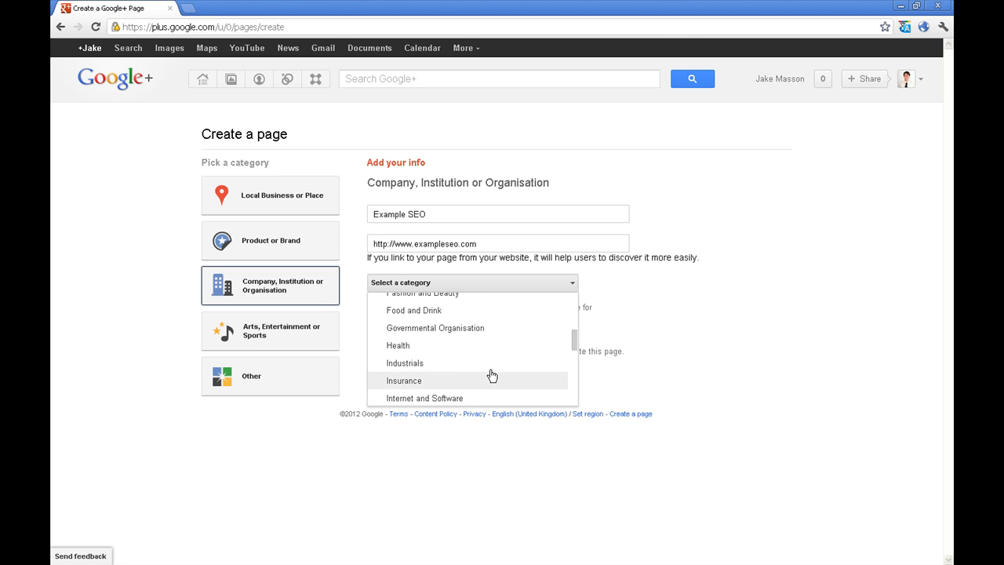
{"action": "left_click", "coordinate": [457, 398]}
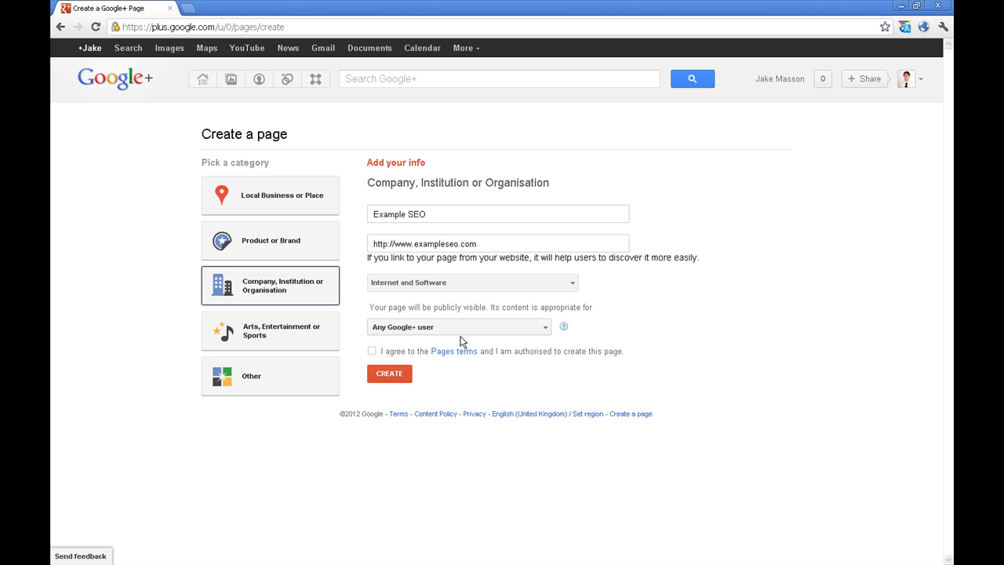
Keep the audience as Any Google+ user and agree to the Pages terms
{"action": "left_click", "coordinate": [547, 331]}
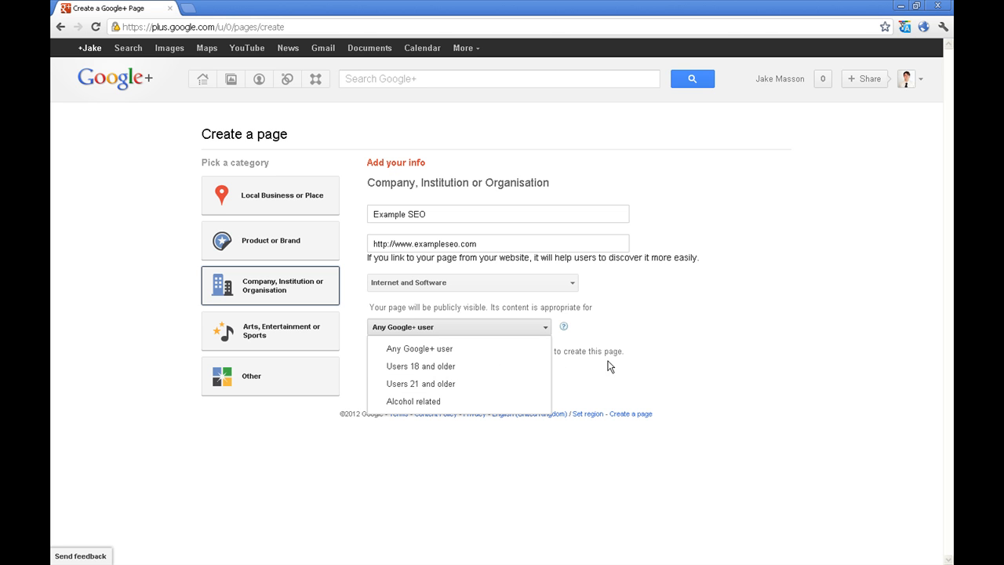
{"action": "left_click", "coordinate": [688, 369]}
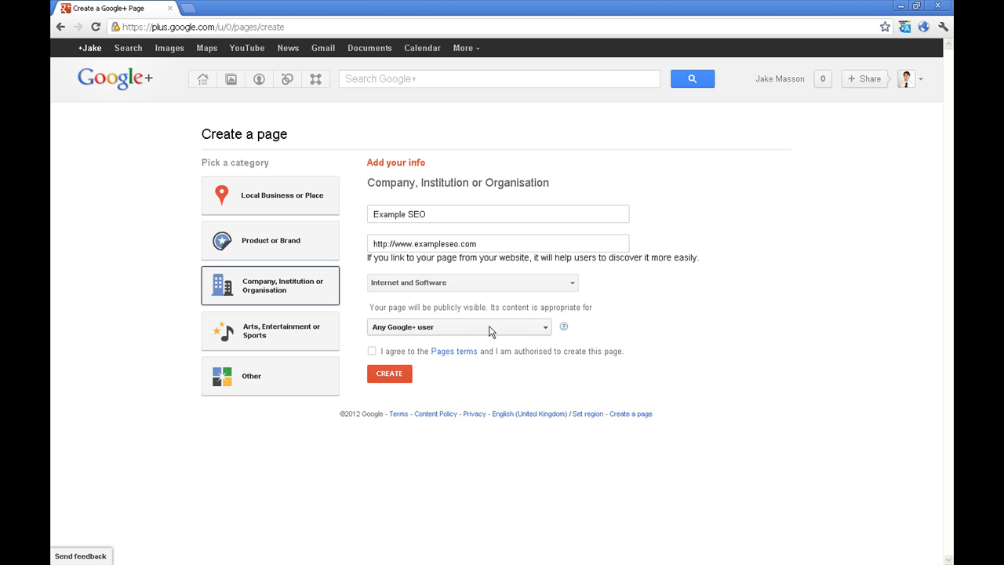
{"action": "left_click", "coordinate": [372, 351]}
Create the page and enter the tagline 'Here at Example SEO, your success is our success.'
{"action": "left_click", "coordinate": [393, 372]}
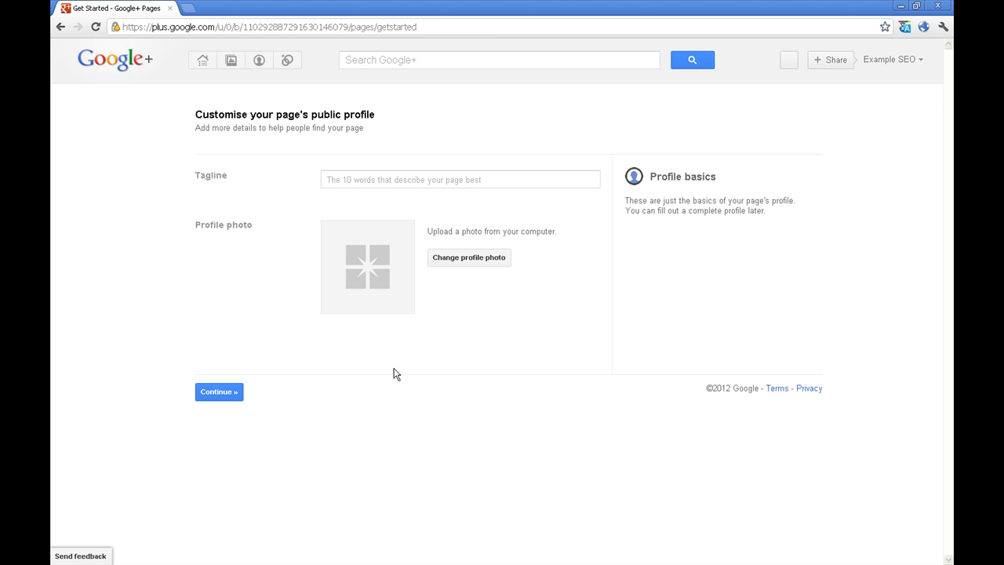
{"action": "left_click", "coordinate": [343, 180]}
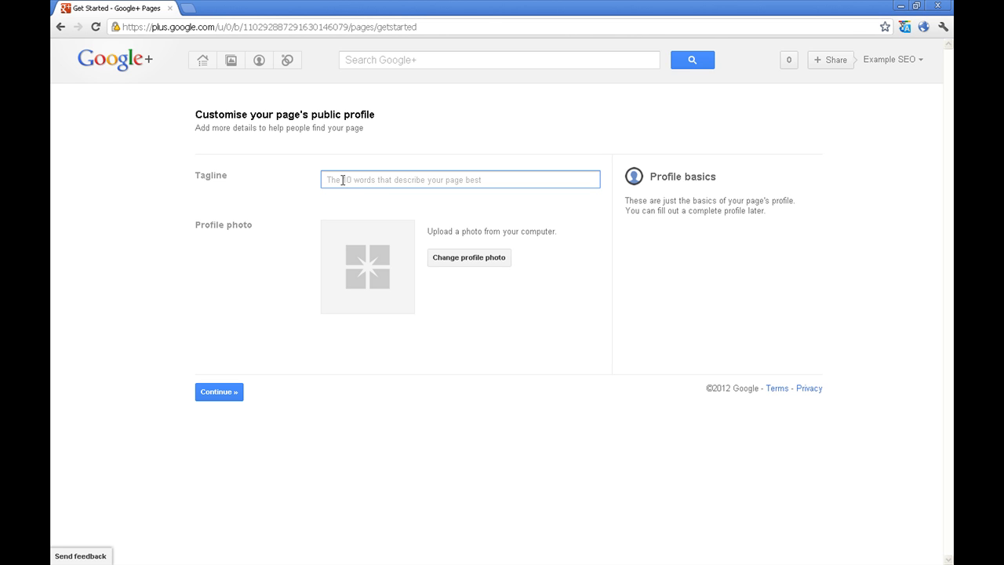
{"action": "type", "text": "Here at Exam"}
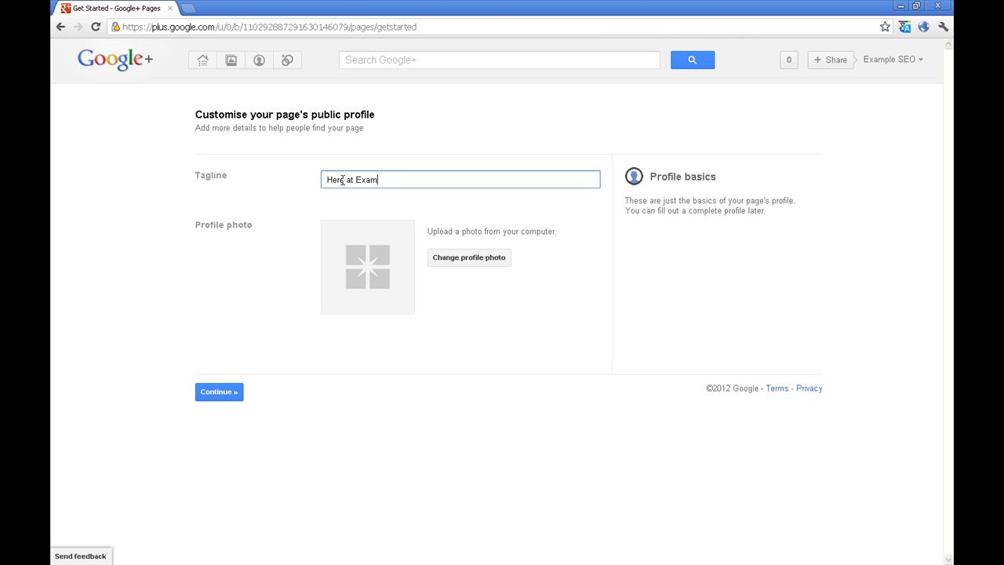
{"action": "type", "text": "."}
{"action": "double_click", "coordinate": [400, 180]}
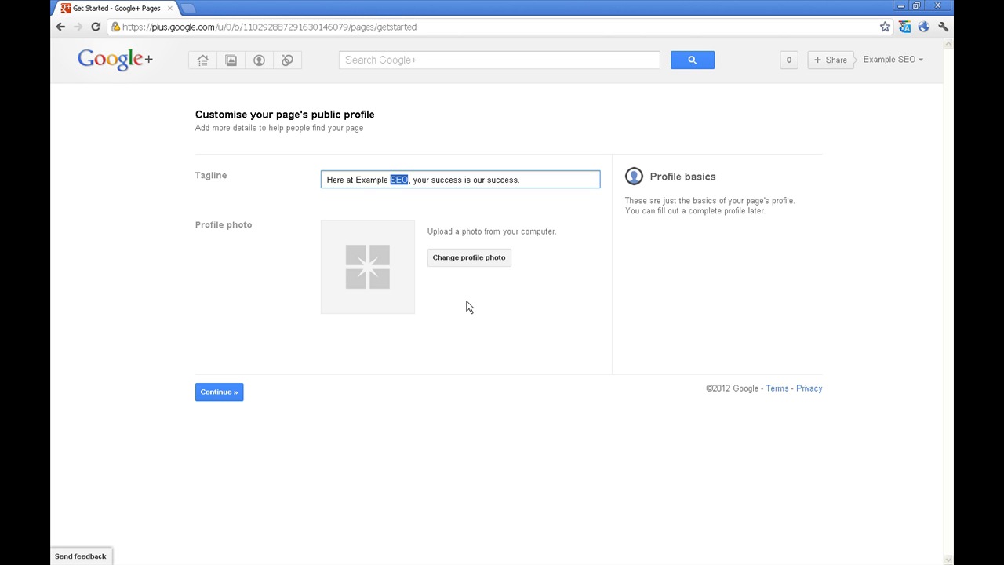
{"action": "left_click", "coordinate": [512, 326]}
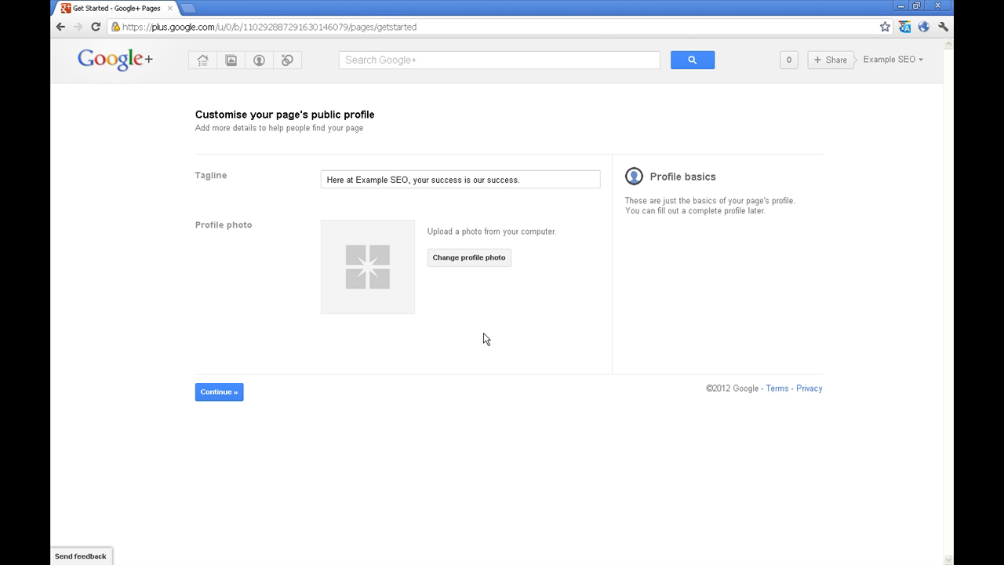
Upload weblinxsocialmedia.jpg as the profile photo, widening the crop to include the whole logo
{"action": "left_click", "coordinate": [477, 268]}
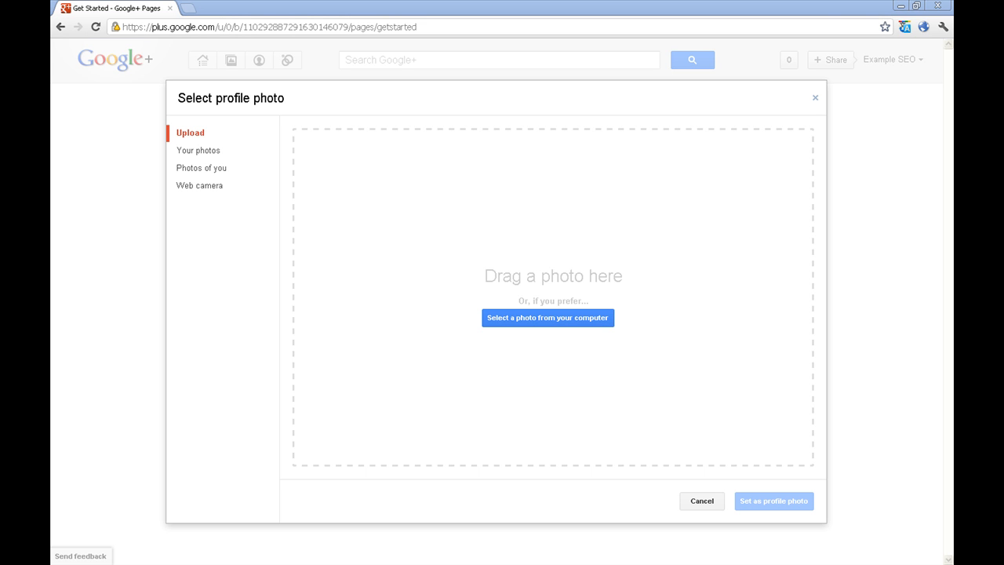
{"action": "left_click_drag", "start_coordinate": [480, 255], "coordinate": [409, 230]}
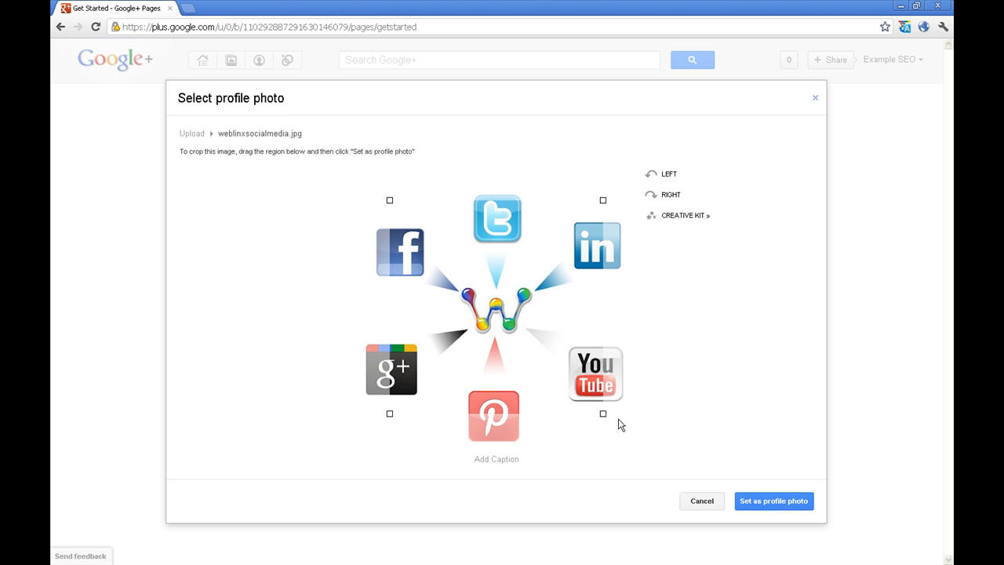
{"action": "left_click_drag", "start_coordinate": [602, 415], "coordinate": [659, 473]}
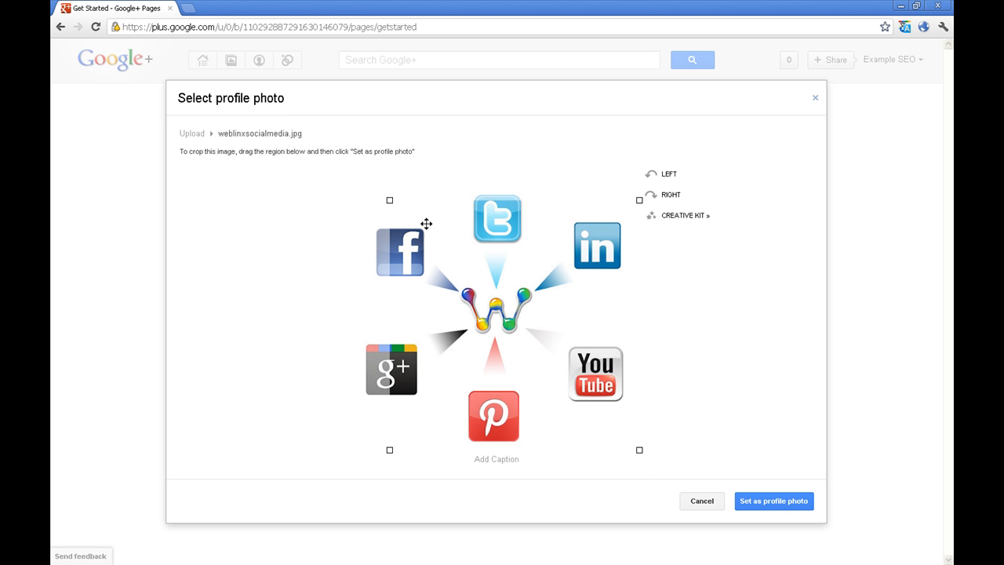
{"action": "left_click_drag", "start_coordinate": [388, 200], "coordinate": [351, 184]}
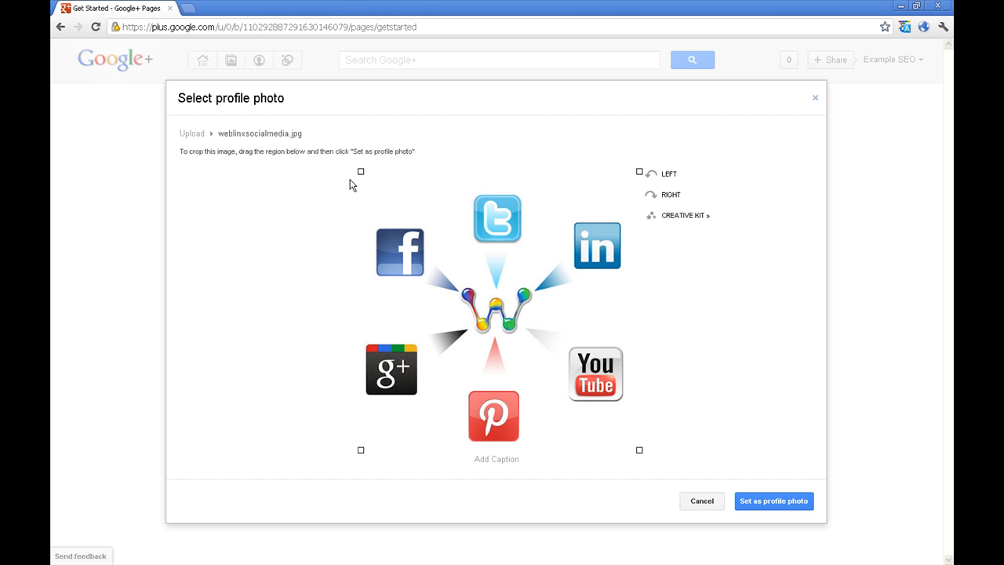
Caption the photo 'Example SEO Company Logo' and set it as the profile photo
{"action": "left_click", "coordinate": [495, 459]}
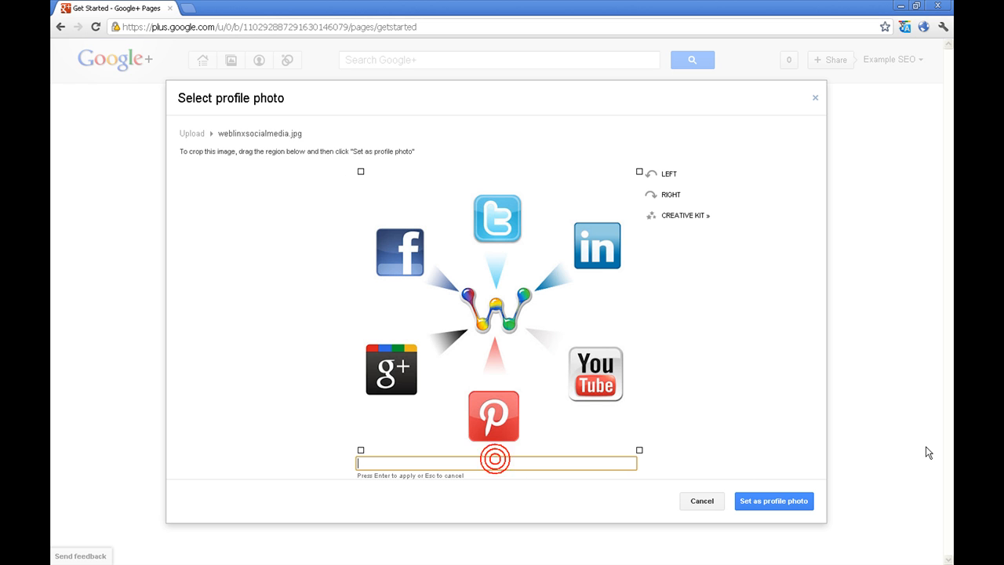
{"action": "left_click", "coordinate": [541, 464]}
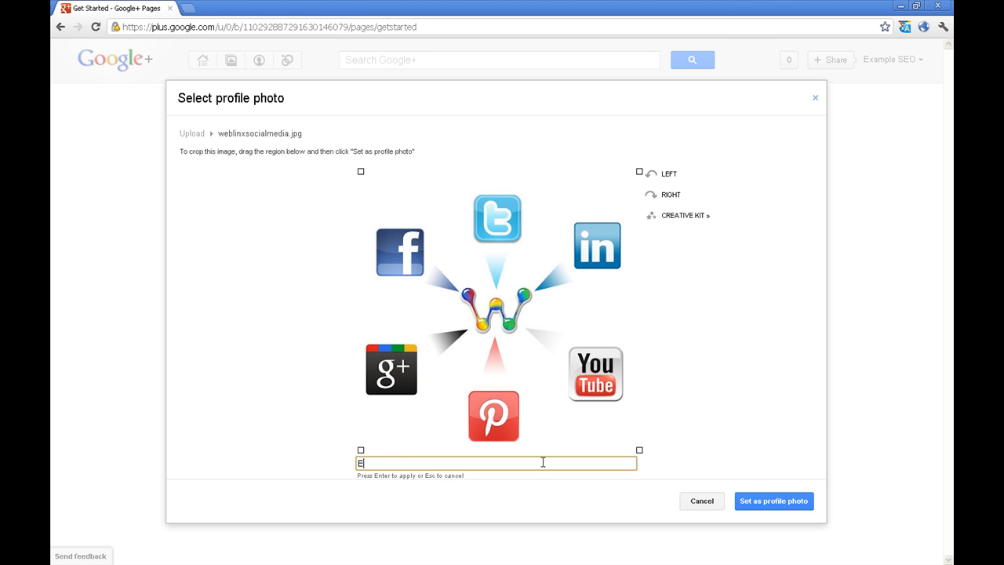
{"action": "type", "text": "Example SEO company"}
{"action": "key", "text": "ctrl+shift+Left"}
{"action": "type", "text": "Company Lo"}
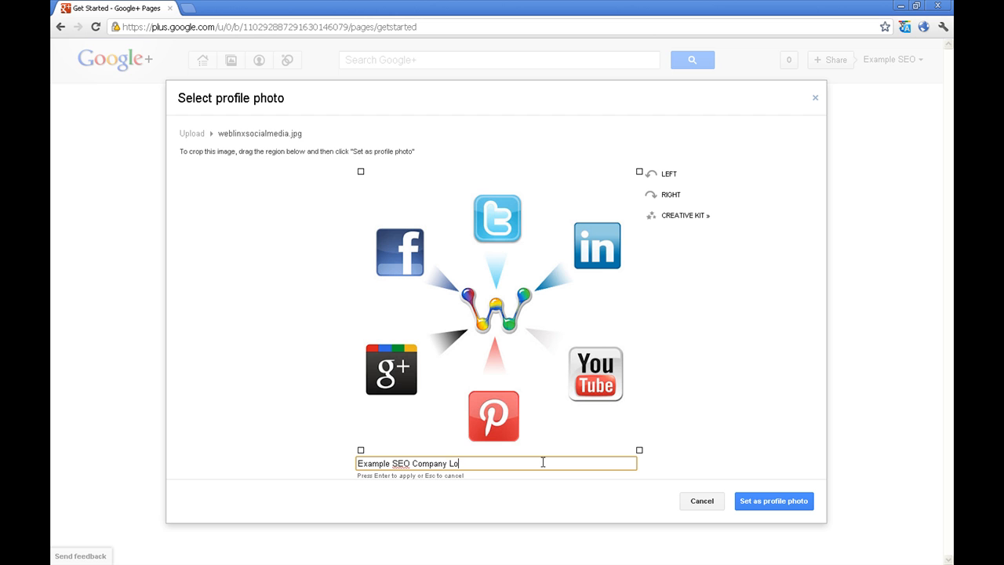
{"action": "type", "text": "go"}
{"action": "left_click", "coordinate": [756, 505]}
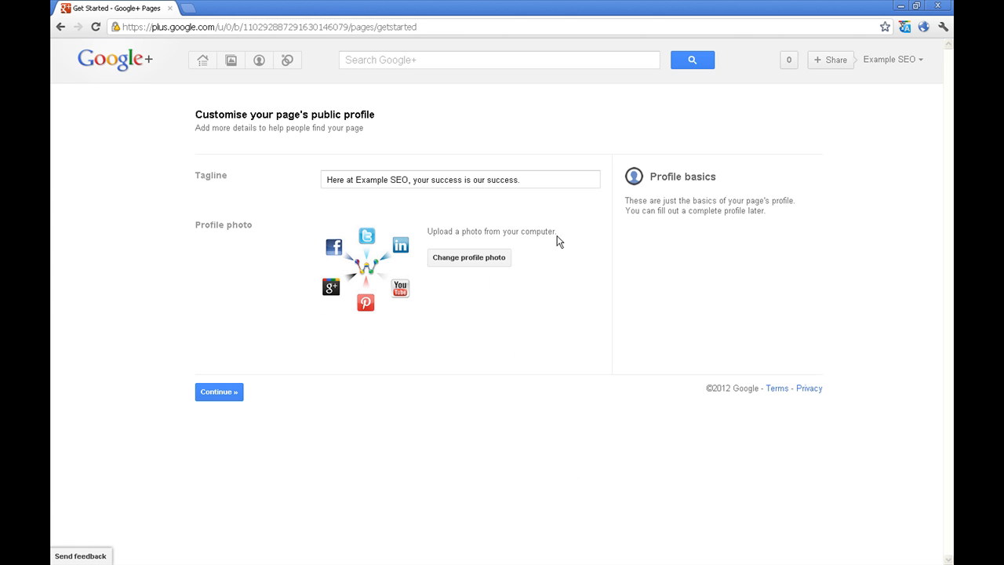
Save the profile details and click Finish on the 'Get the word out' step
{"action": "left_click", "coordinate": [228, 395]}
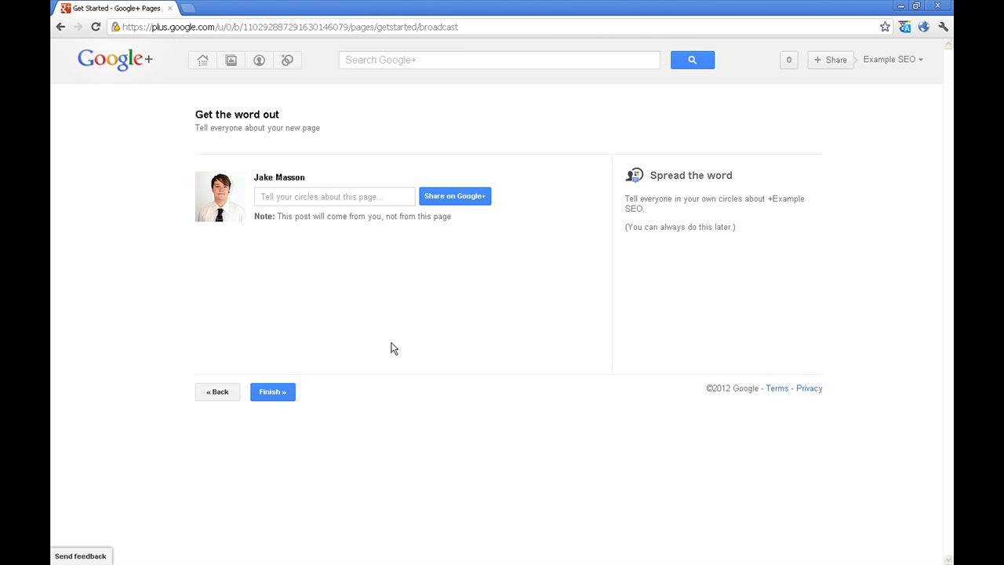
{"action": "left_click", "coordinate": [275, 392]}
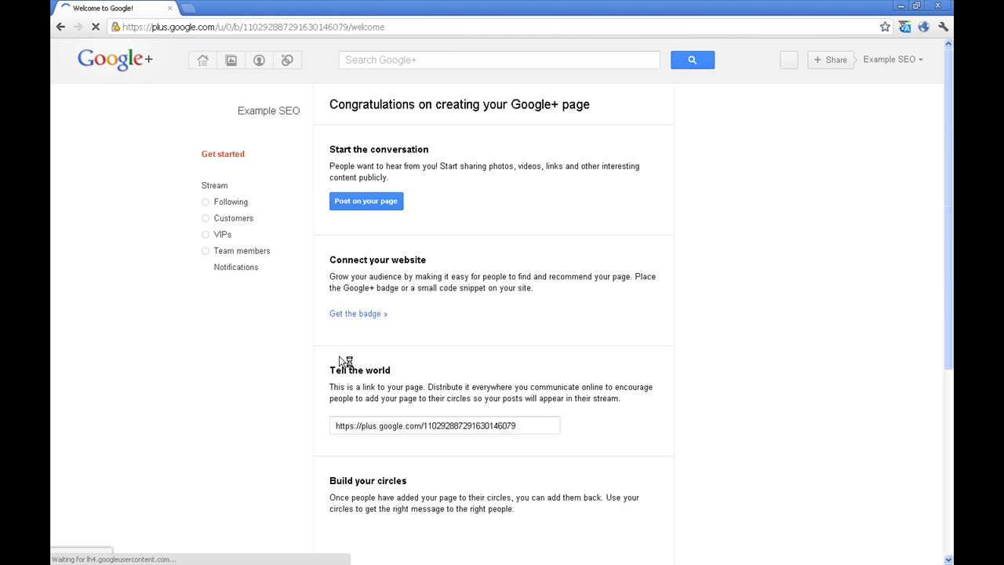
{"action": "left_click_drag", "start_coordinate": [490, 306], "coordinate": [461, 291]}
Dismiss the page-switching tip and open 'Get the badge' under Connect your website
{"action": "left_click", "coordinate": [468, 306]}
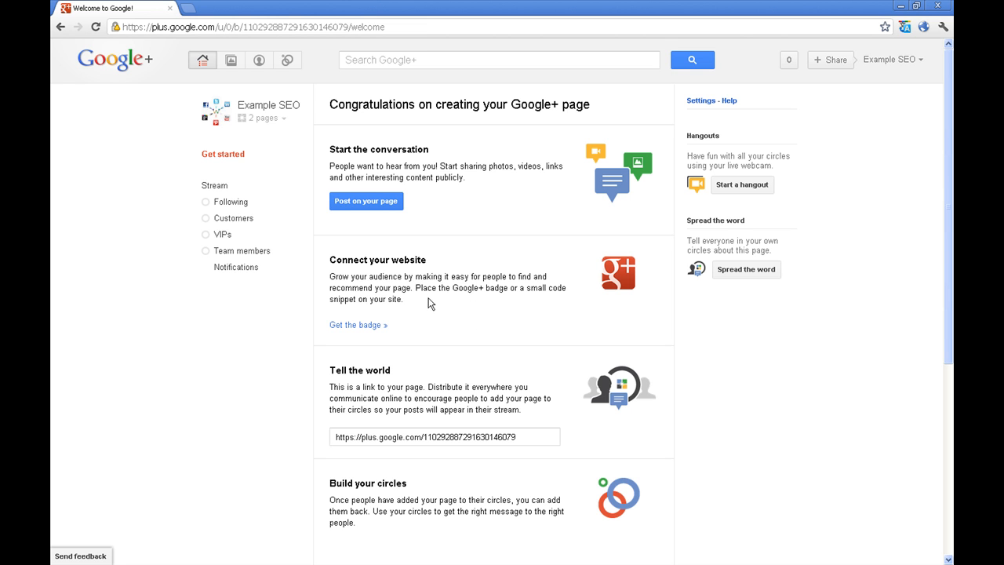
{"action": "left_click", "coordinate": [367, 324]}
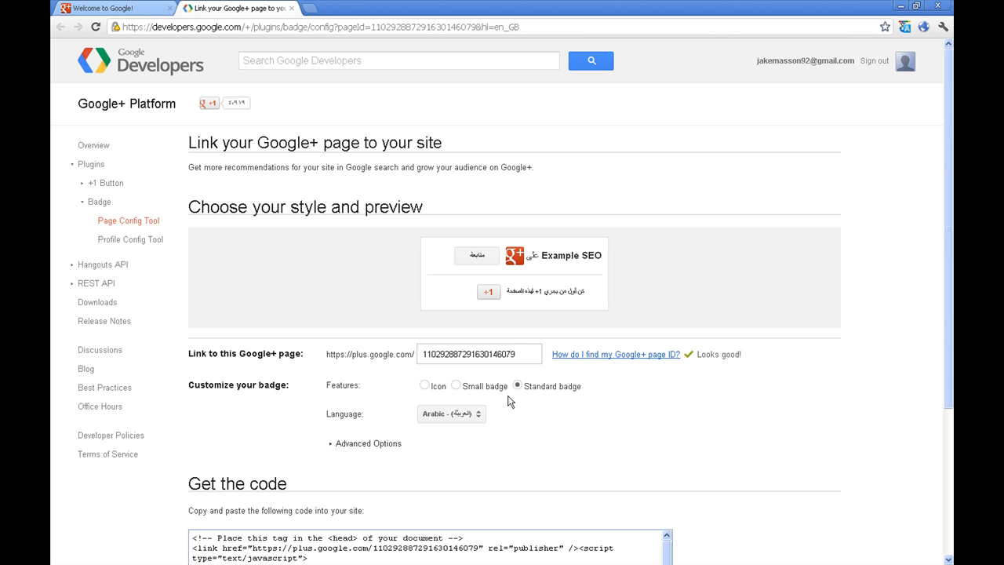
Set the badge language to English
{"action": "left_click", "coordinate": [477, 414]}
{"action": "scroll", "coordinate": [515, 488], "scroll_direction": "down", "scroll_amount": 1}
{"action": "scroll", "coordinate": [517, 492], "scroll_direction": "down", "scroll_amount": 1}
{"action": "scroll", "coordinate": [520, 492], "scroll_direction": "down", "scroll_amount": 1}
{"action": "scroll", "coordinate": [522, 490], "scroll_direction": "down", "scroll_amount": 1}
{"action": "scroll", "coordinate": [514, 489], "scroll_direction": "up", "scroll_amount": 2}
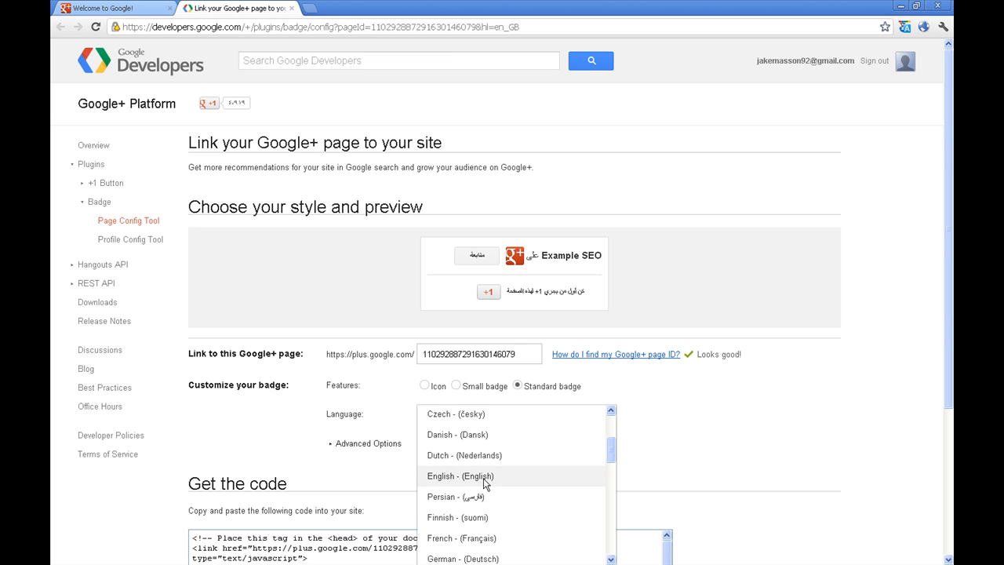
{"action": "left_click", "coordinate": [486, 477]}
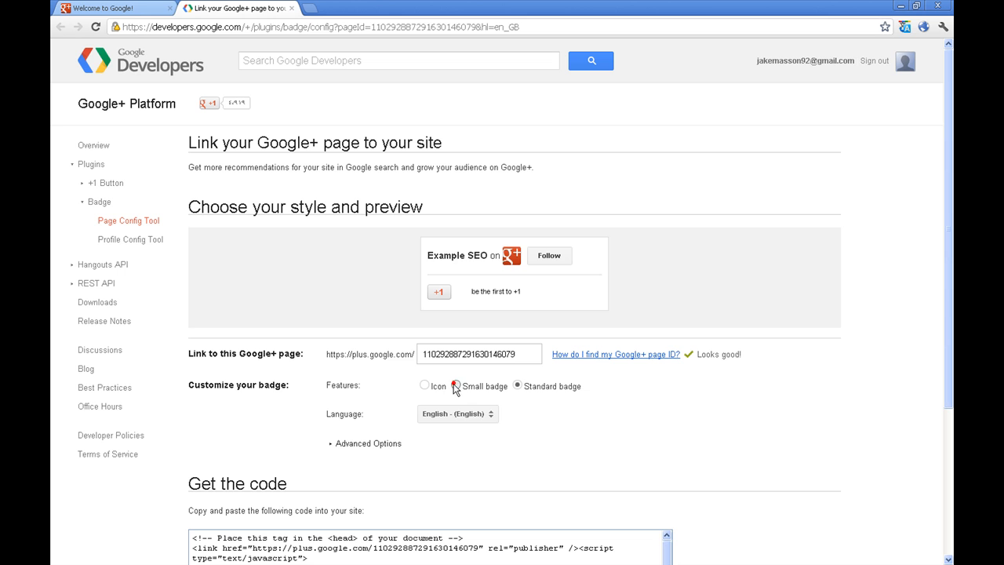
After previewing Small, Icon and Dark options, keep the Standard badge with Light theme
{"action": "left_click", "coordinate": [455, 386]}
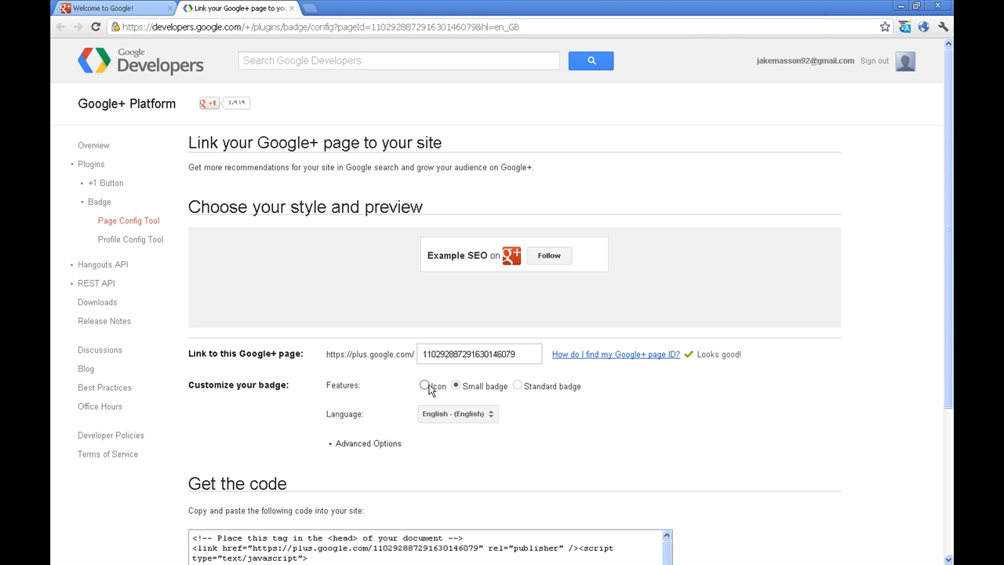
{"action": "left_click", "coordinate": [426, 386]}
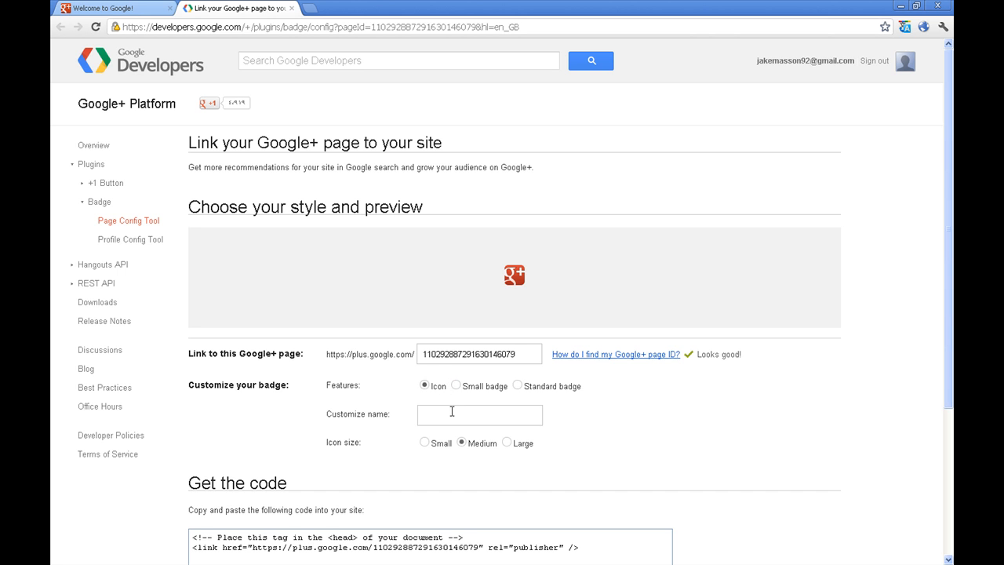
{"action": "left_click", "coordinate": [518, 386]}
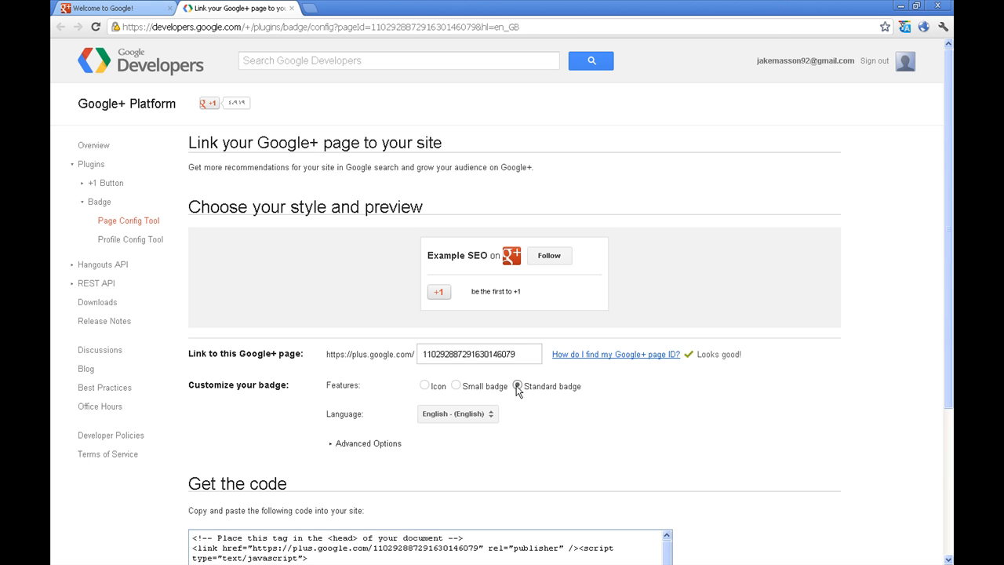
{"action": "scroll", "coordinate": [699, 455], "scroll_direction": "down", "scroll_amount": 3}
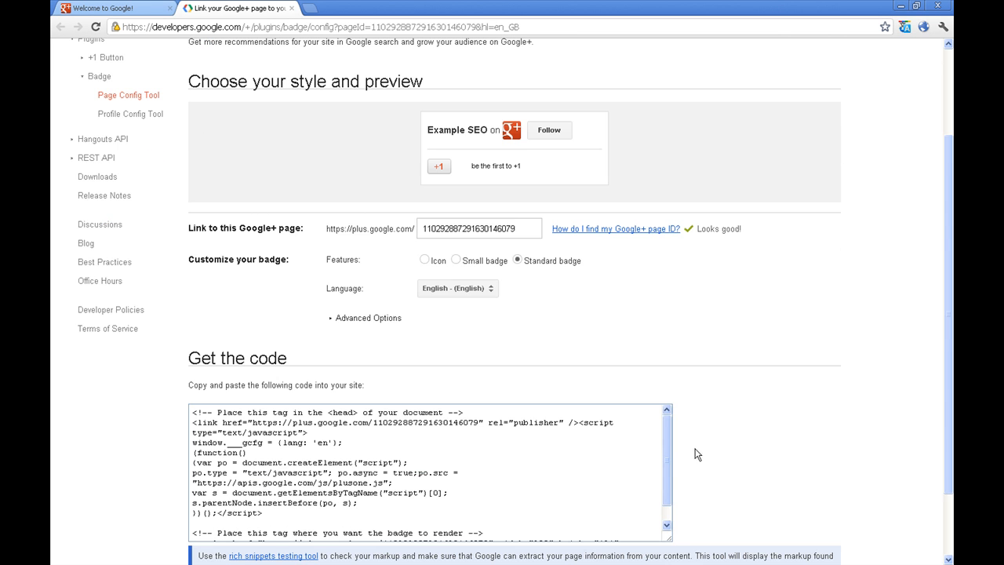
{"action": "left_click", "coordinate": [382, 320]}
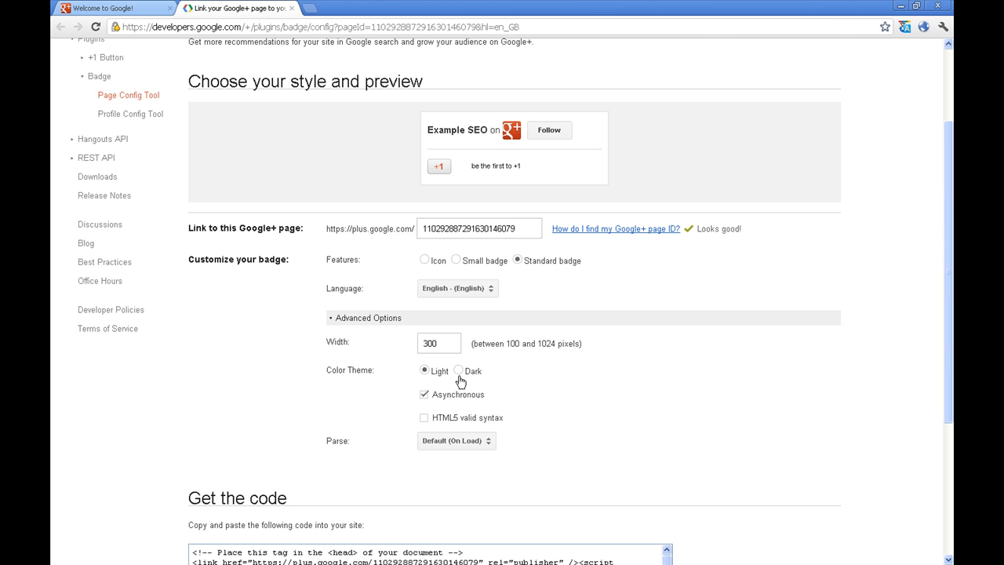
{"action": "left_click", "coordinate": [424, 370]}
{"action": "left_click", "coordinate": [459, 372]}
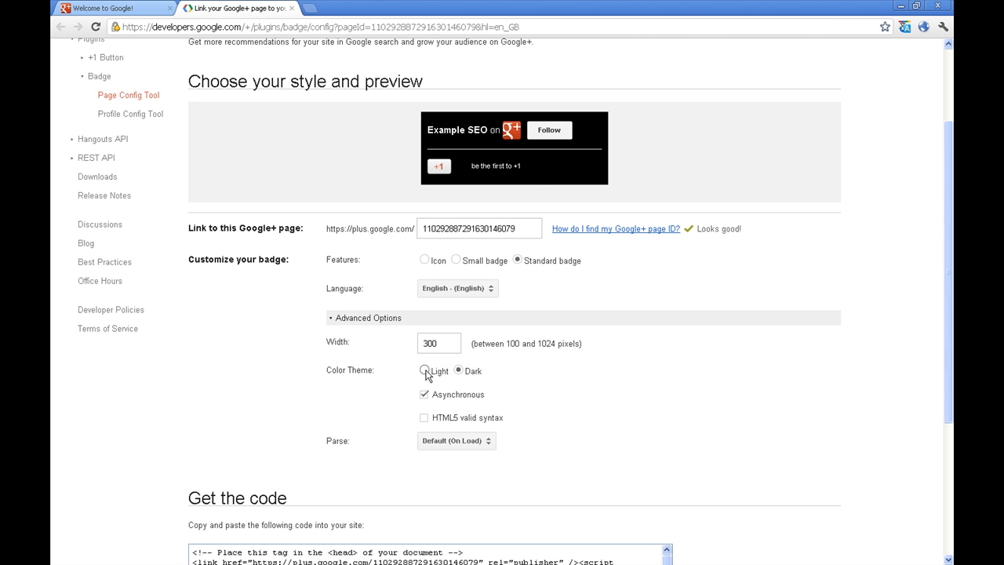
{"action": "left_click", "coordinate": [426, 372]}
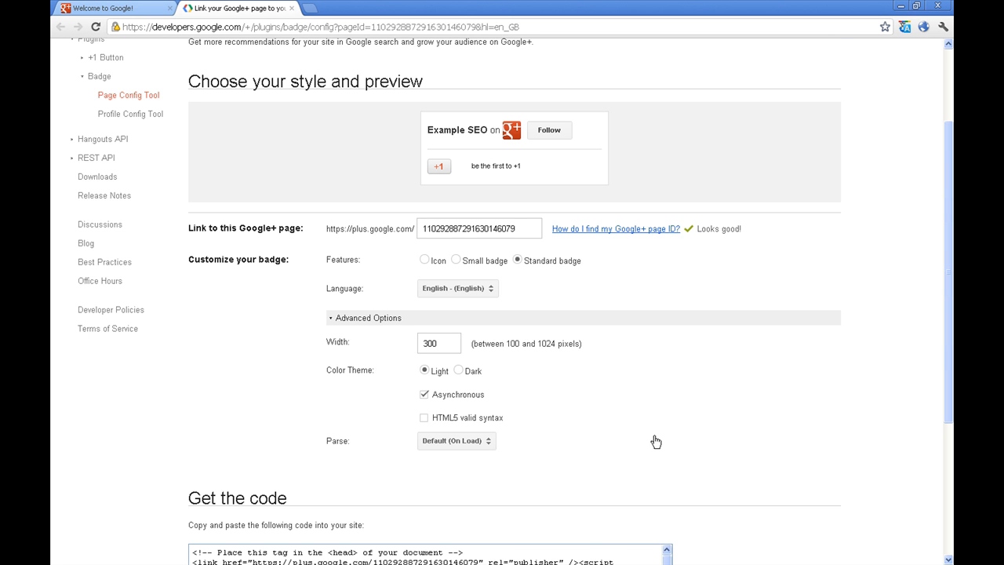
{"action": "scroll", "coordinate": [656, 442], "scroll_direction": "down", "scroll_amount": 2}
{"action": "scroll", "coordinate": [657, 444], "scroll_direction": "down", "scroll_amount": 5}
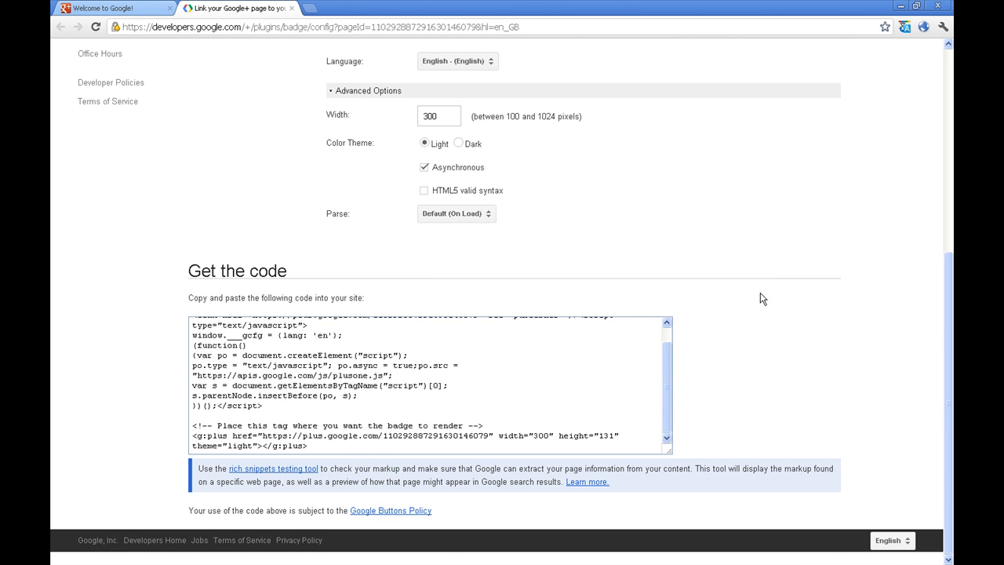
{"action": "scroll", "coordinate": [642, 380], "scroll_direction": "up", "scroll_amount": 5}
{"action": "scroll", "coordinate": [791, 384], "scroll_direction": "down", "scroll_amount": 4}
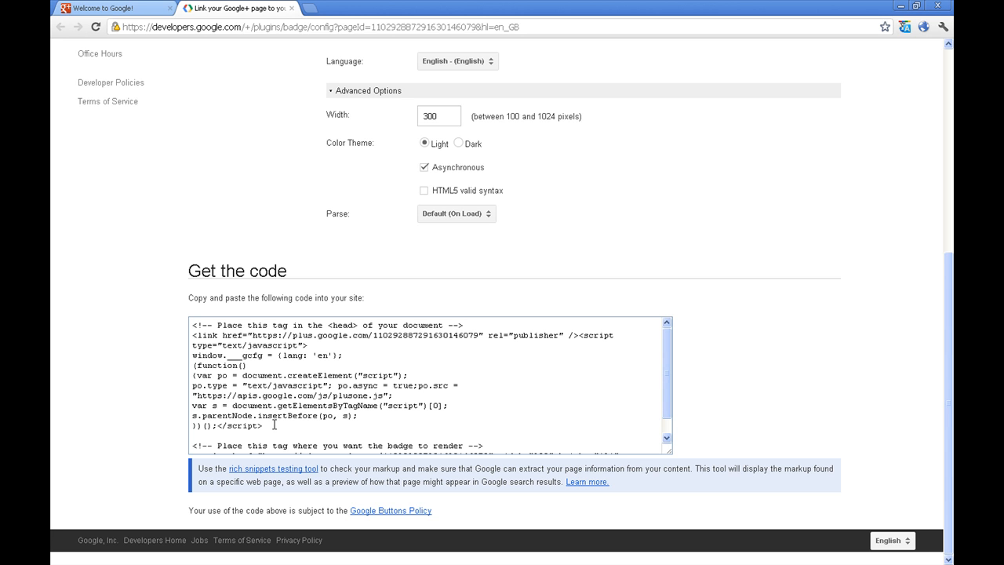
{"action": "left_click", "coordinate": [279, 424]}
{"action": "left_click_drag", "start_coordinate": [279, 423], "coordinate": [193, 335]}
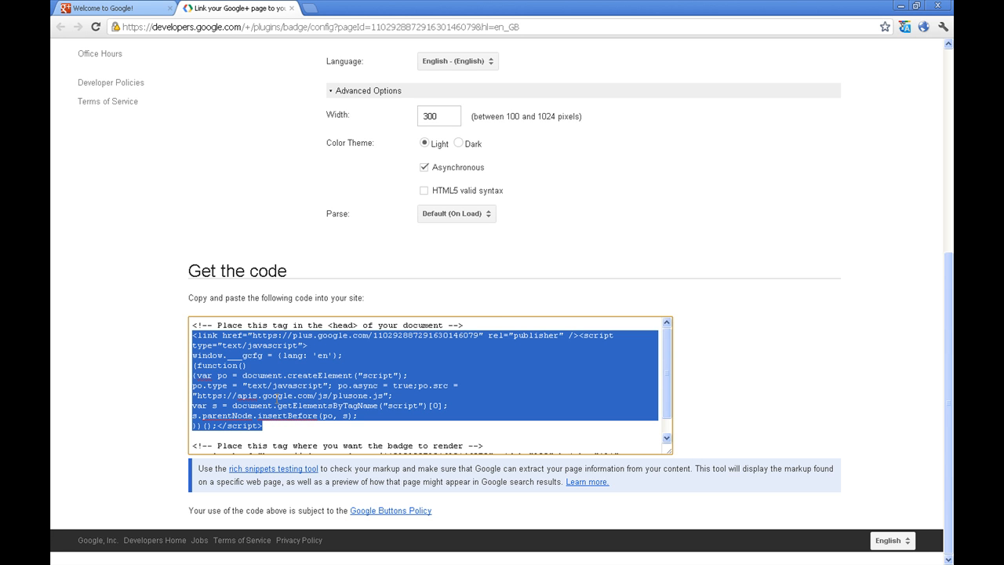
{"action": "scroll", "coordinate": [444, 423], "scroll_direction": "down", "scroll_amount": 1}
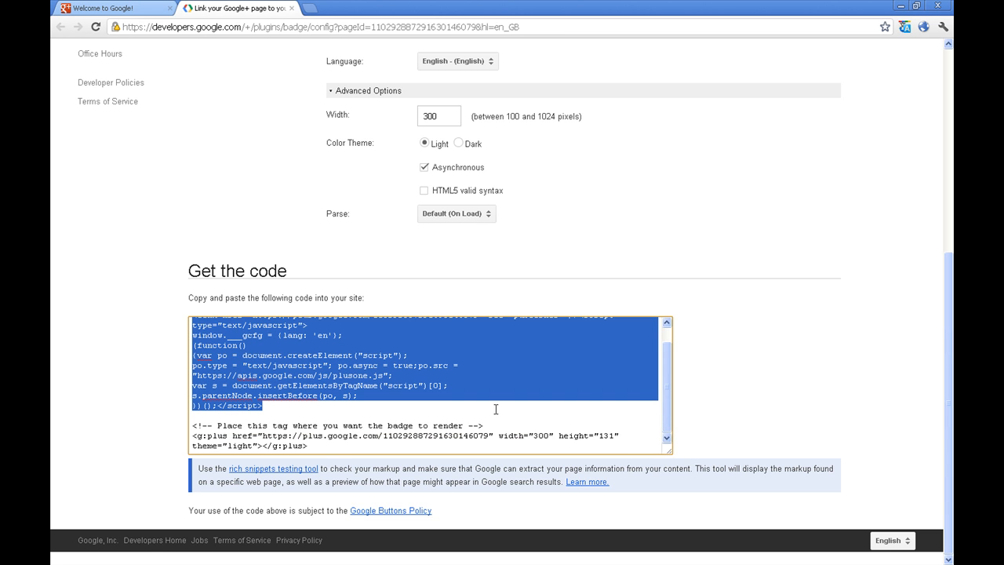
{"action": "left_click_drag", "start_coordinate": [321, 447], "coordinate": [194, 435]}
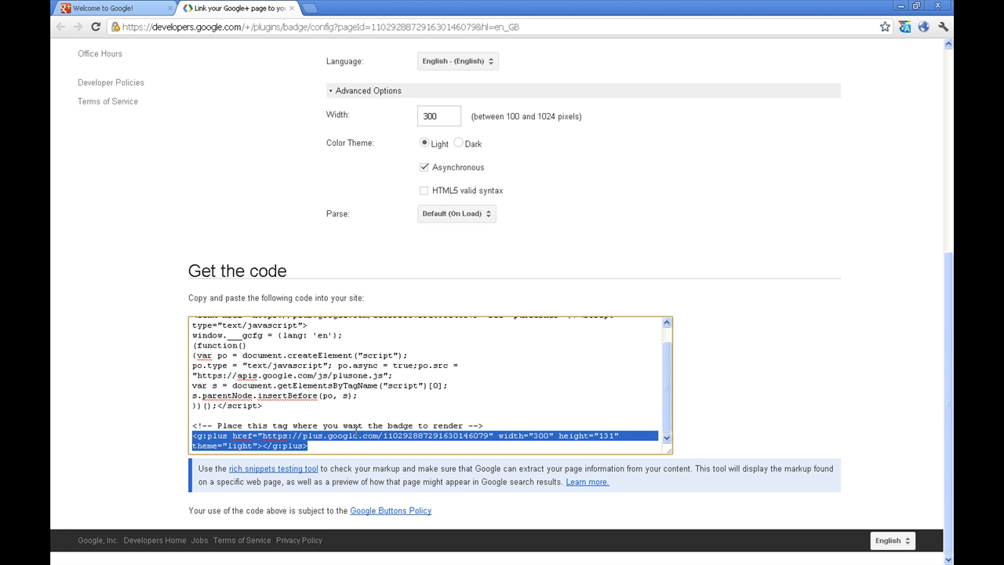
{"action": "left_click", "coordinate": [852, 391]}
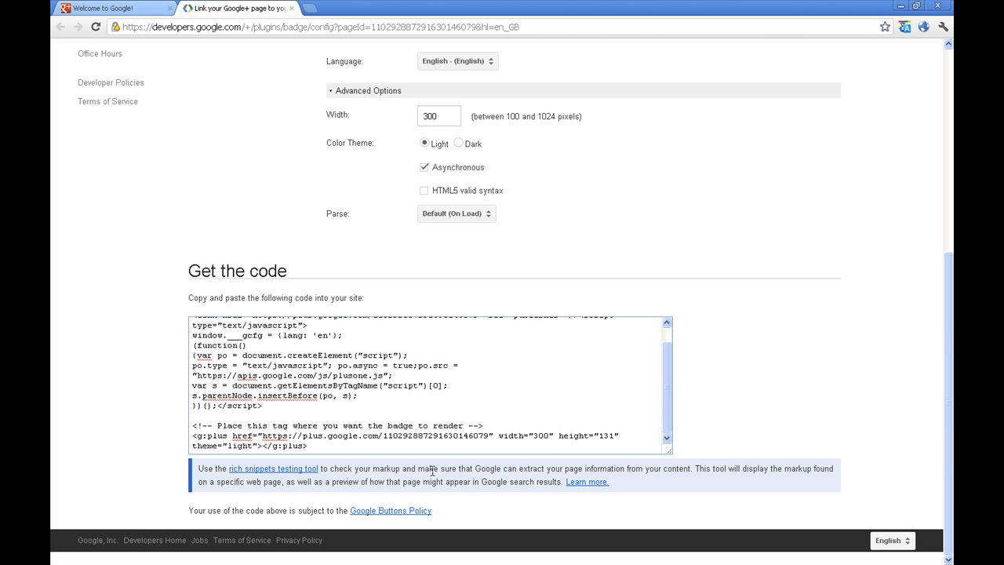
Close the badge tab and put the Example SEO profile into edit mode
{"action": "middle_click", "coordinate": [219, 7]}
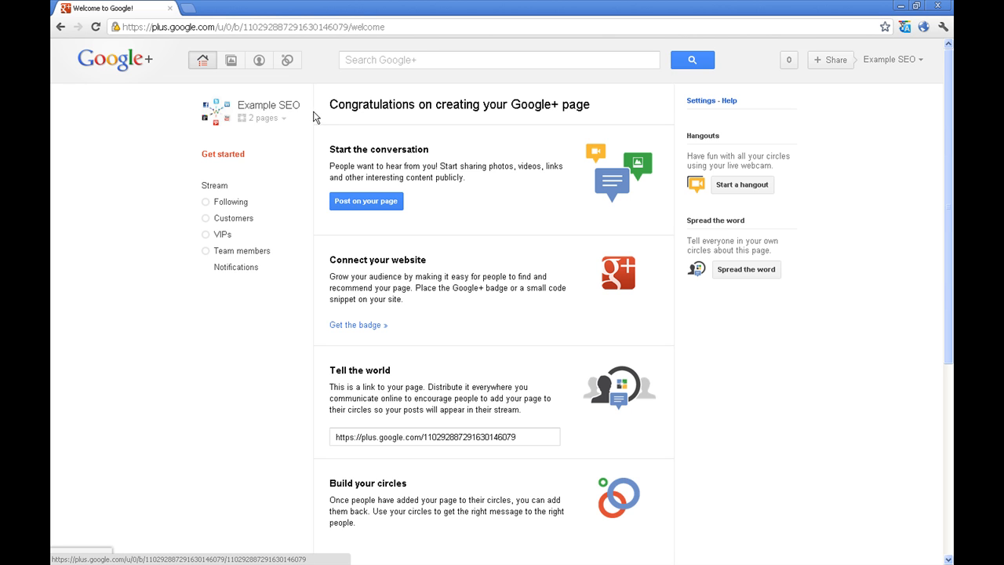
{"action": "left_click", "coordinate": [264, 66]}
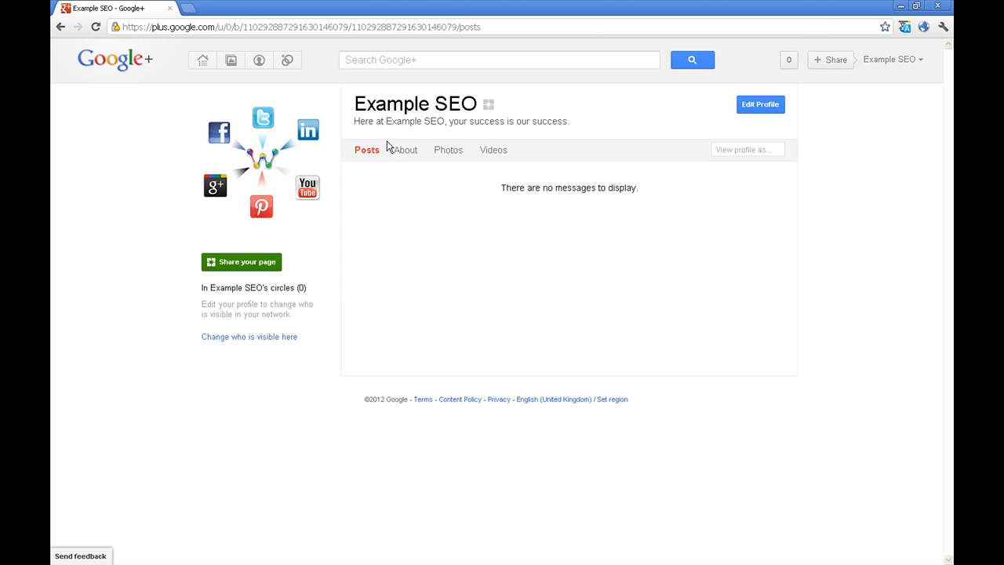
{"action": "left_click", "coordinate": [743, 107]}
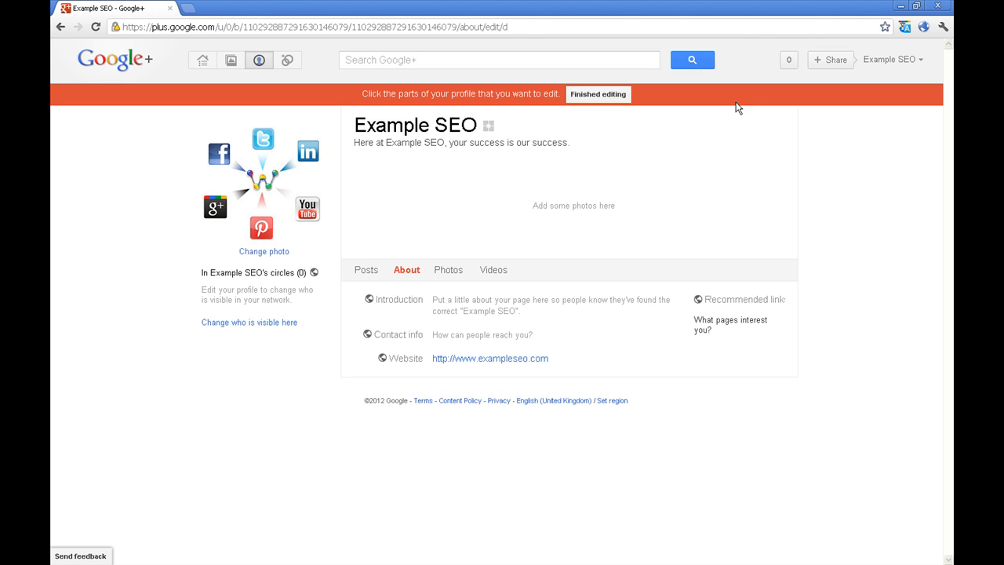
Write and save the introduction, ending it with 'marketing company based in Blackburn.'
{"action": "left_click", "coordinate": [540, 319]}
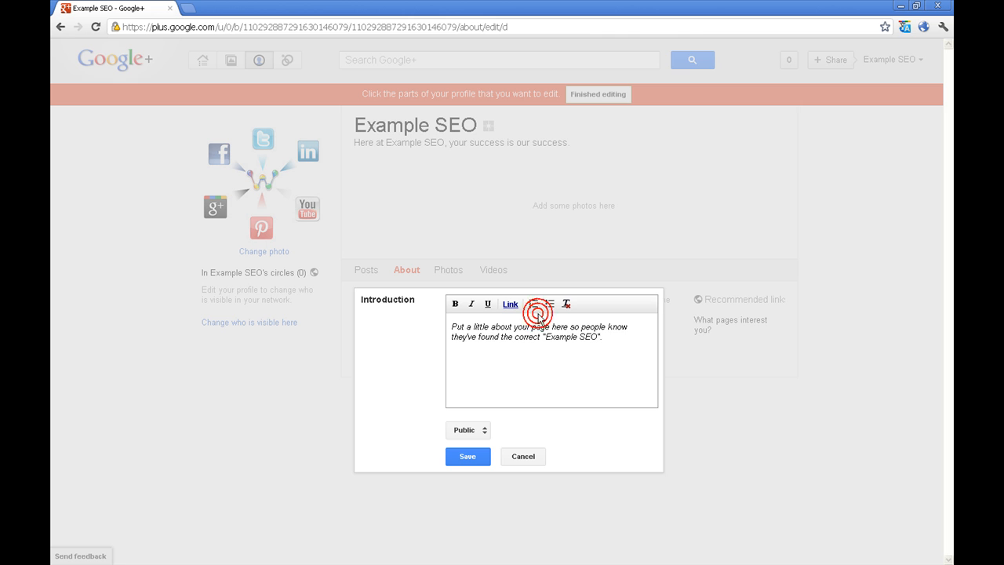
{"action": "left_click", "coordinate": [626, 365]}
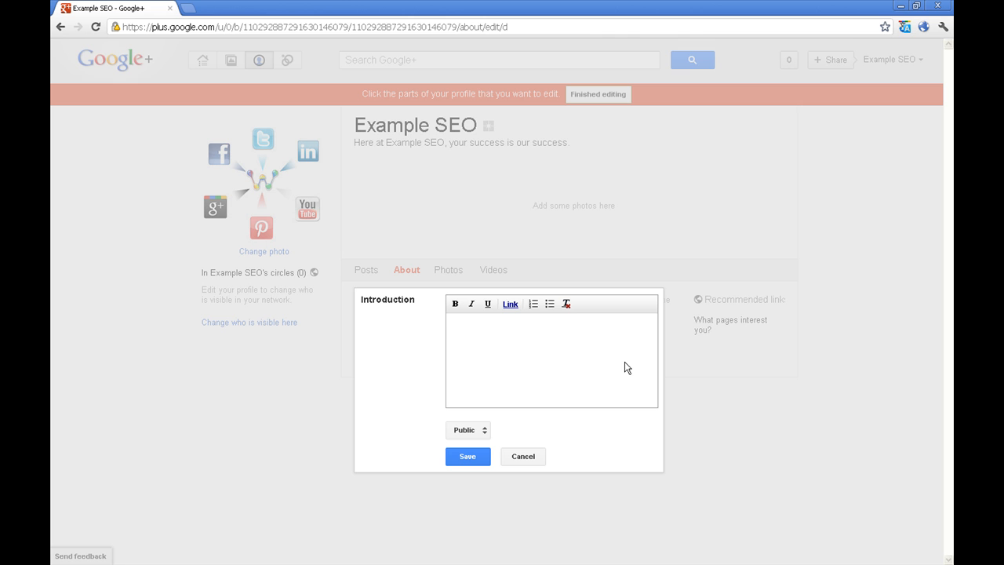
{"action": "type", "text": "This is the Google+ page for Exampl"}
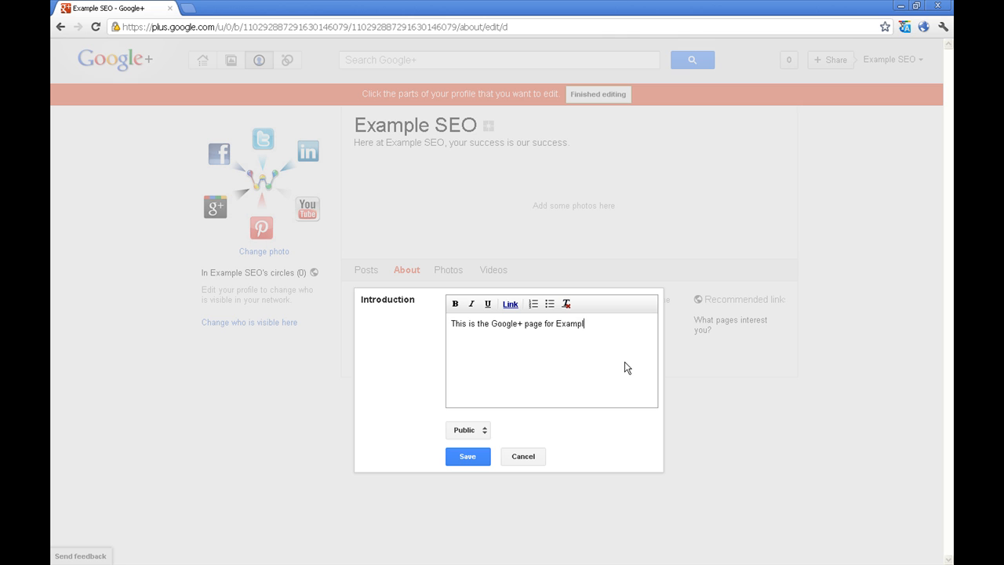
{"action": "type", "text": "e SEO. a professional SEO an"}
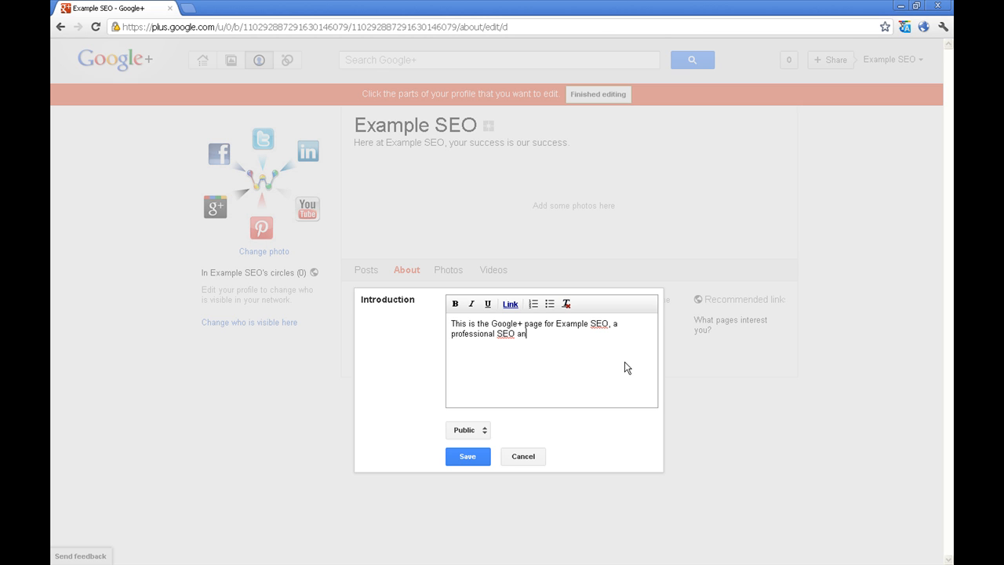
{"action": "type", "text": "d internet marketing company based in "}
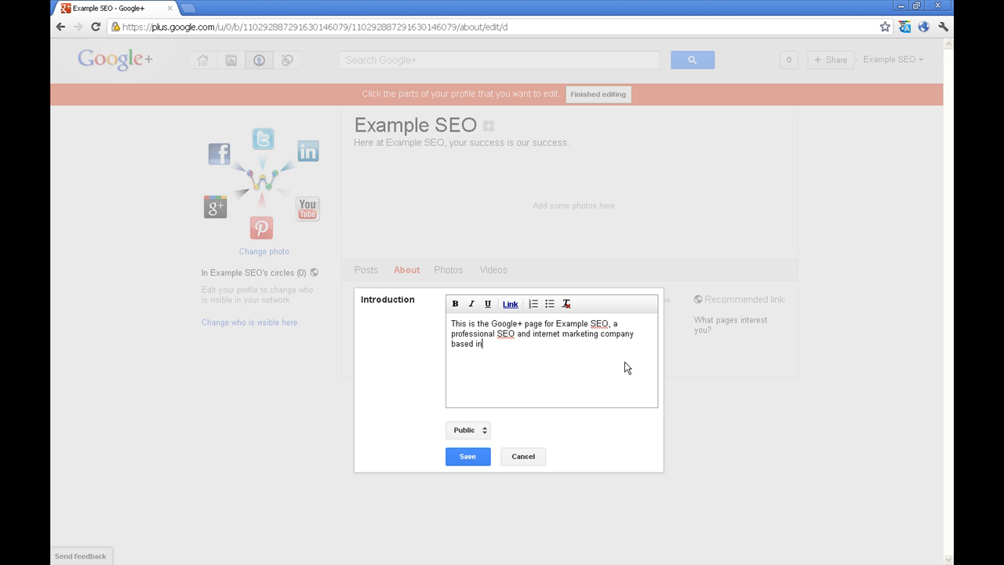
{"action": "type", "text": "Nlackburn"}
{"action": "key", "text": "ctrl+BackSpace"}
{"action": "type", "text": "Blackburn."}
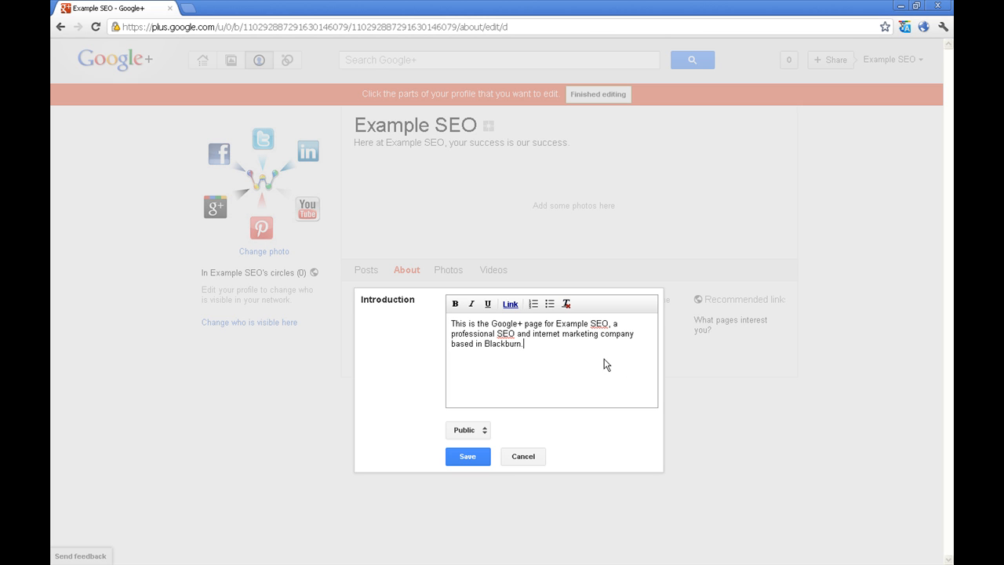
{"action": "left_click", "coordinate": [476, 463]}
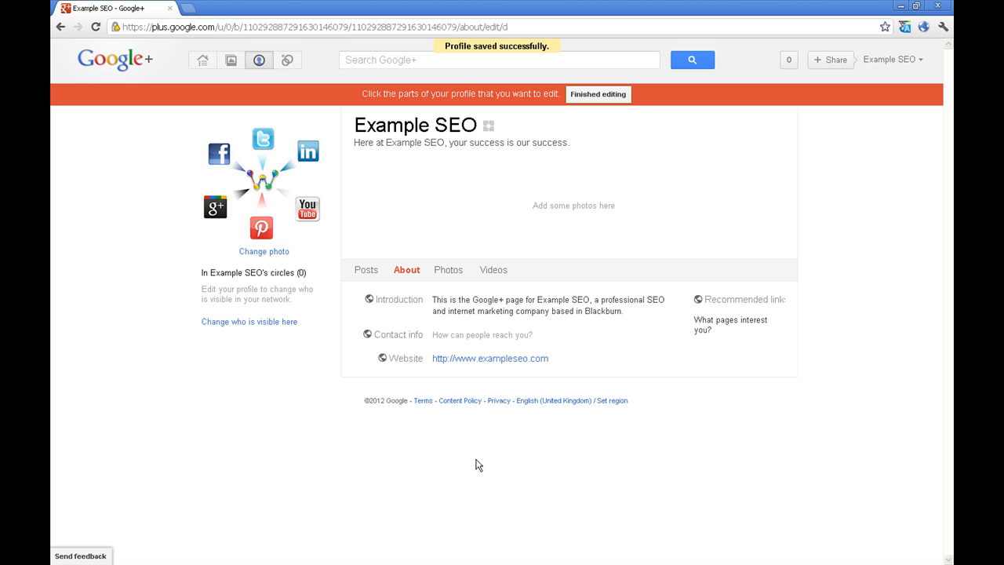
Add the company's phone number as a Phone contact entry and begin a second contact row
{"action": "left_click", "coordinate": [490, 339]}
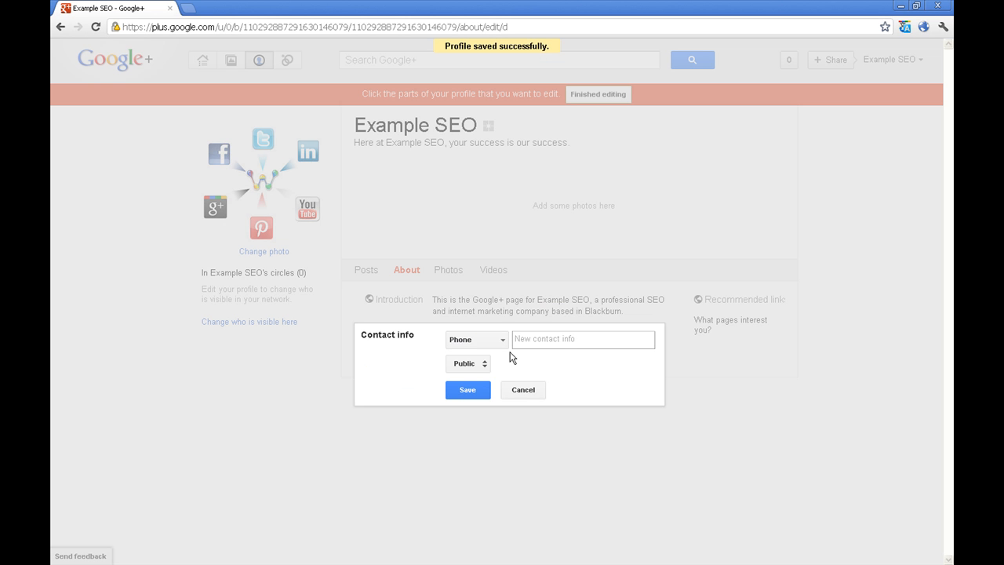
{"action": "left_click", "coordinate": [502, 340]}
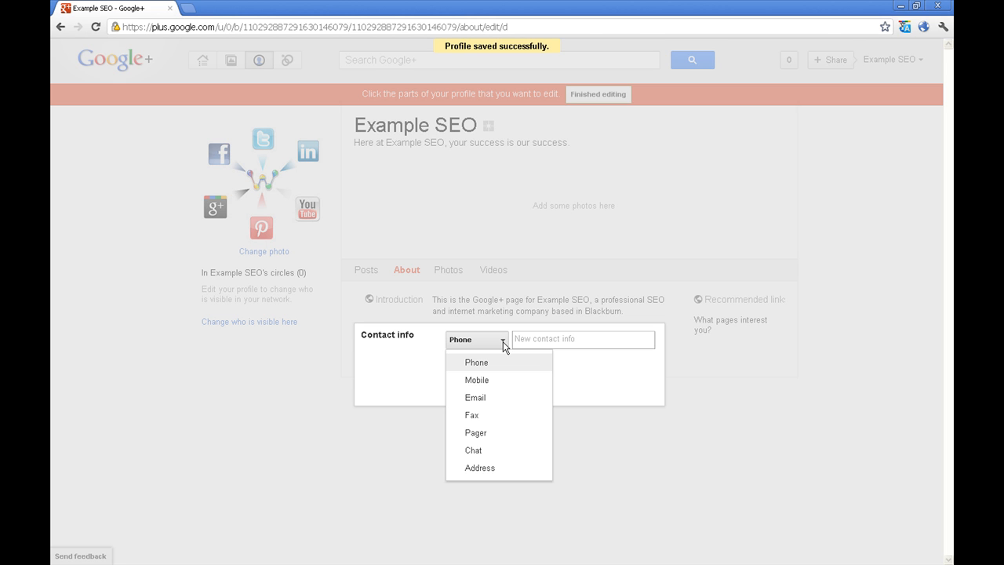
{"action": "left_click", "coordinate": [533, 339]}
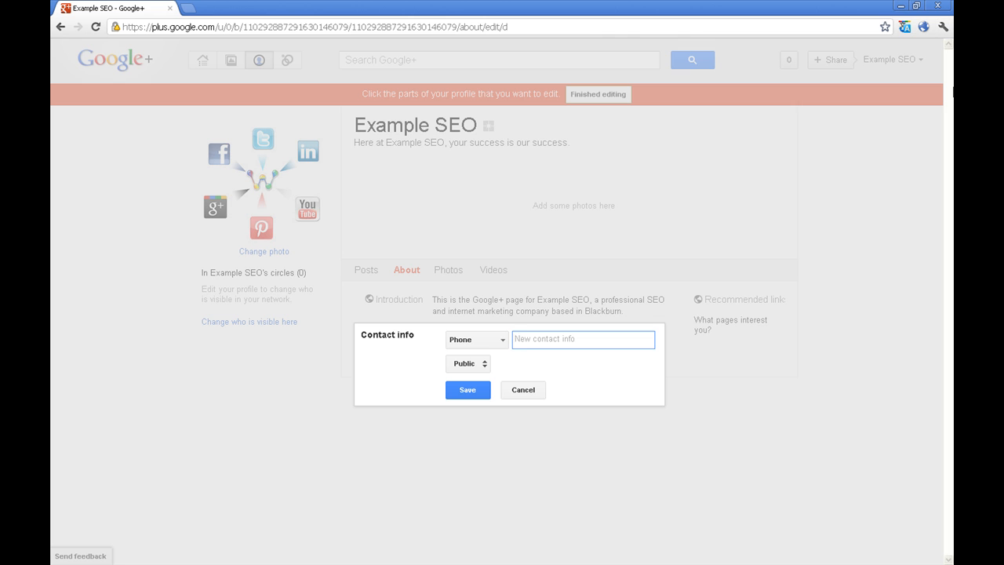
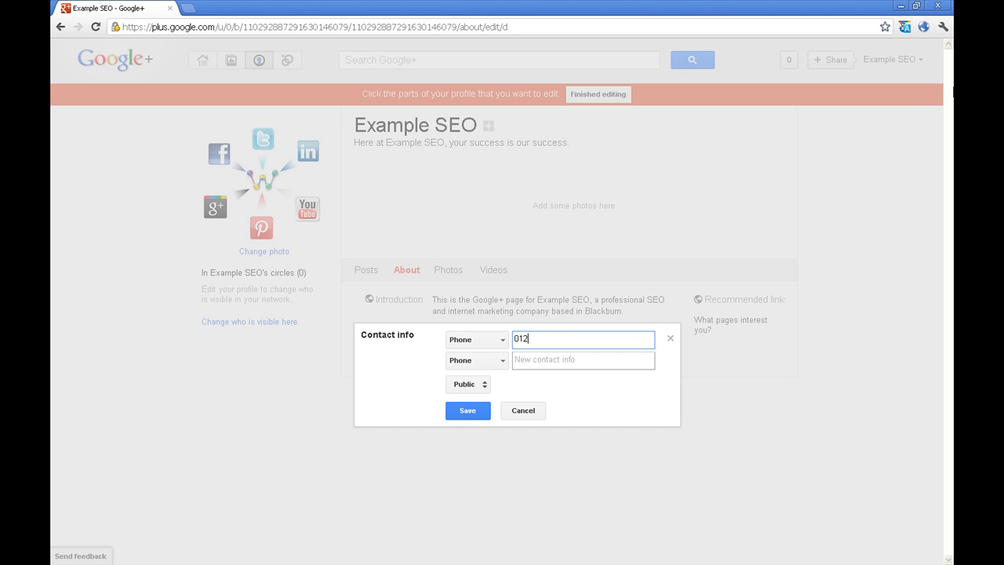
{"action": "left_click", "coordinate": [501, 362]}
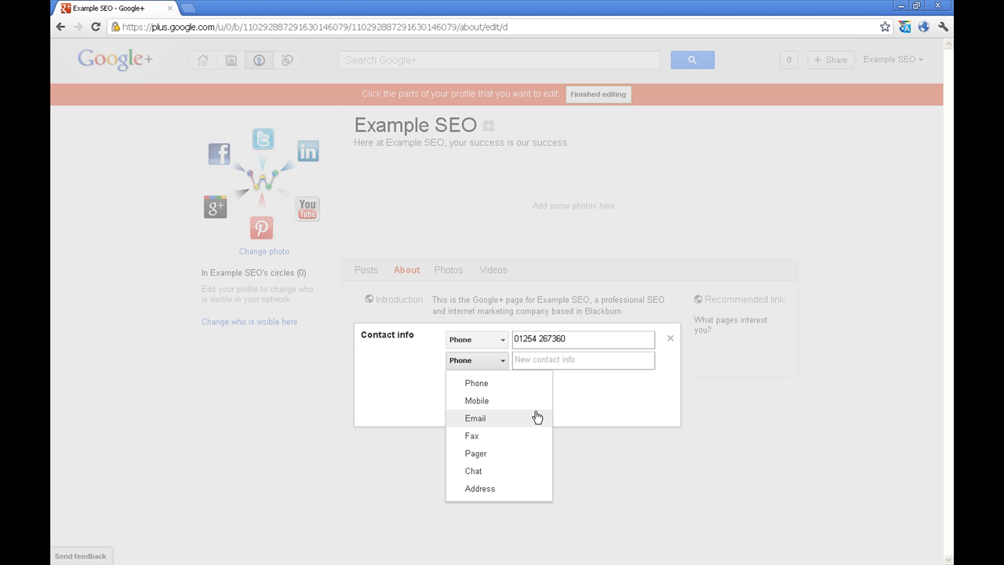
Make the second contact entry the business address in Blackburn, save the contact info, then edit Recommended links
{"action": "left_click", "coordinate": [513, 494]}
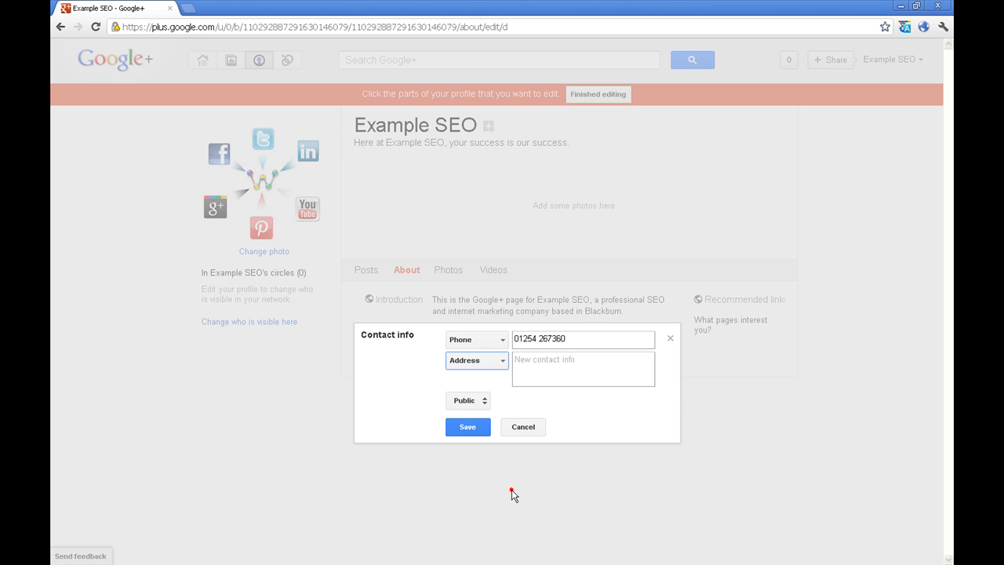
{"action": "left_click", "coordinate": [585, 367]}
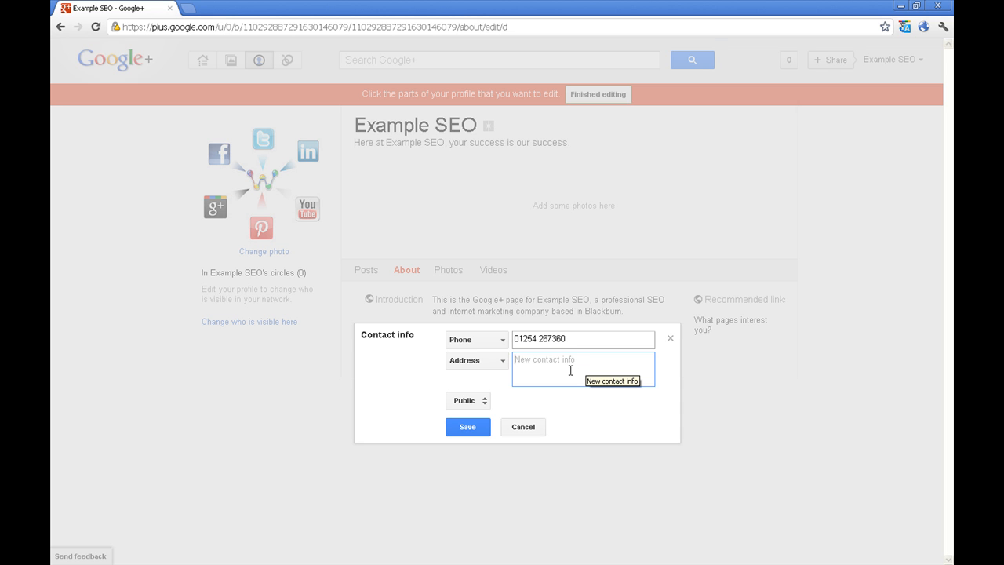
{"action": "type", "text": "B"}
{"action": "key", "text": "BackSpace"}
{"action": "type", "text": "Blackburn Technology Management Centre, Blac"}
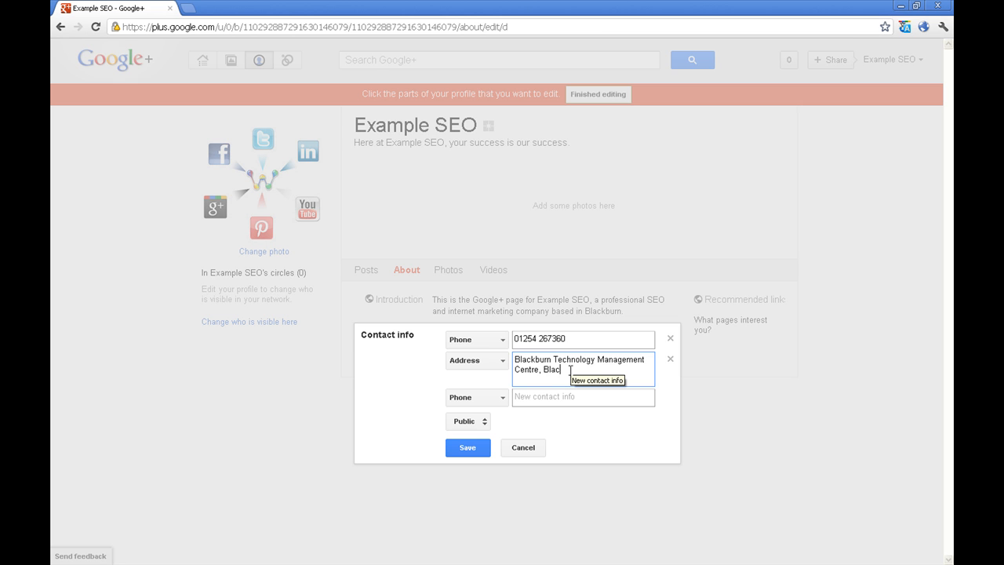
{"action": "type", "text": "kburn, Lancashire, BB1 "}
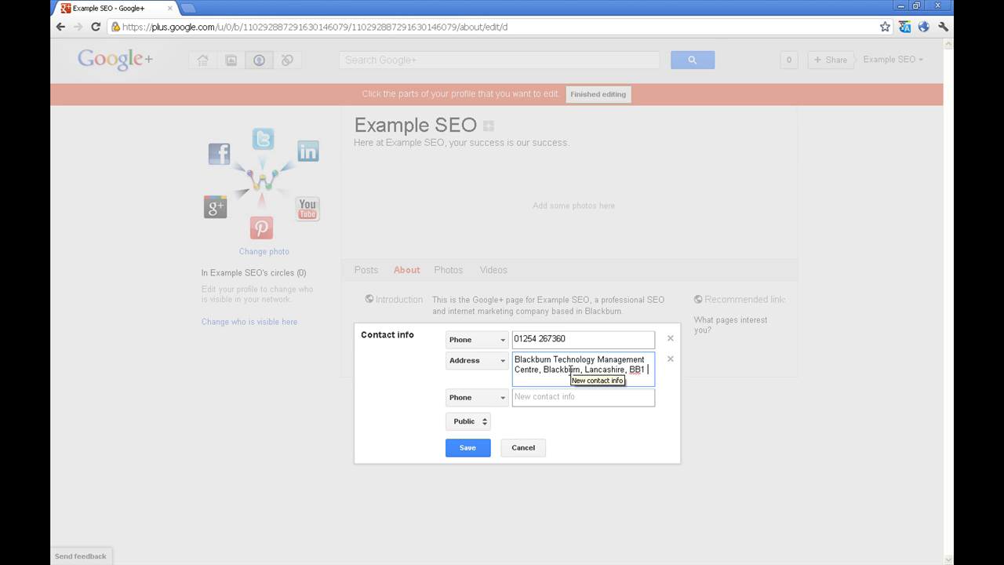
{"action": "type", "text": "5QB"}
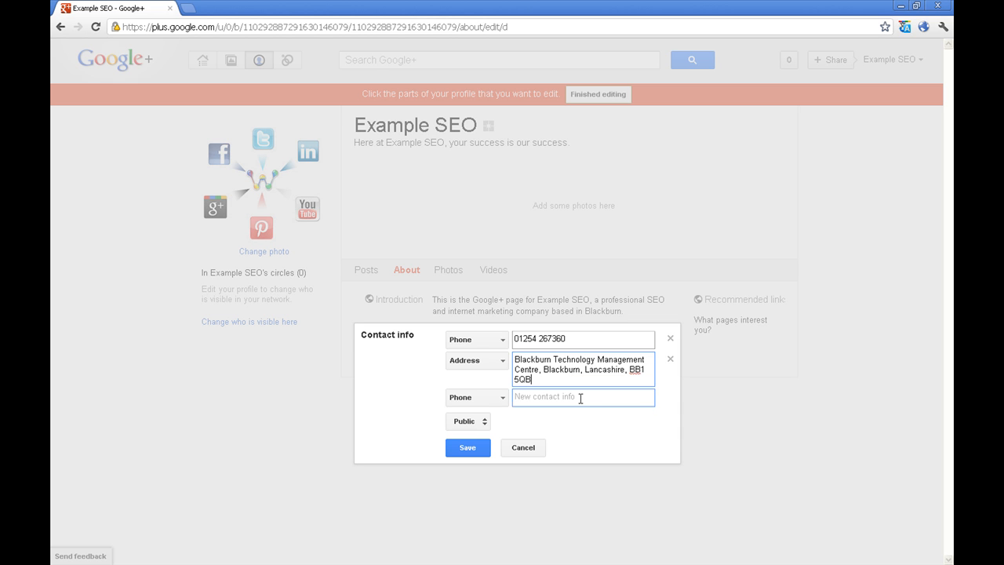
{"action": "left_click", "coordinate": [466, 448]}
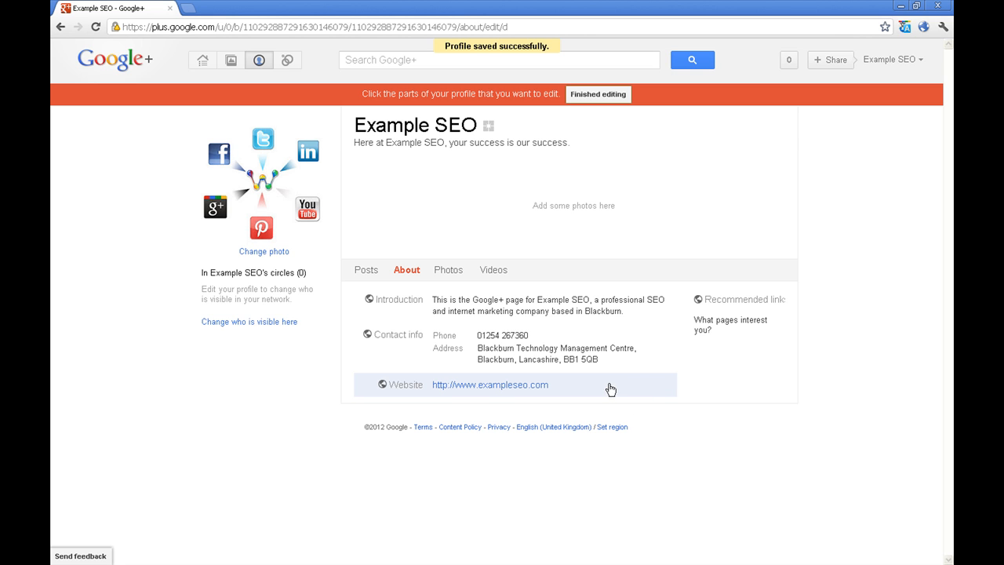
{"action": "left_click", "coordinate": [765, 337]}
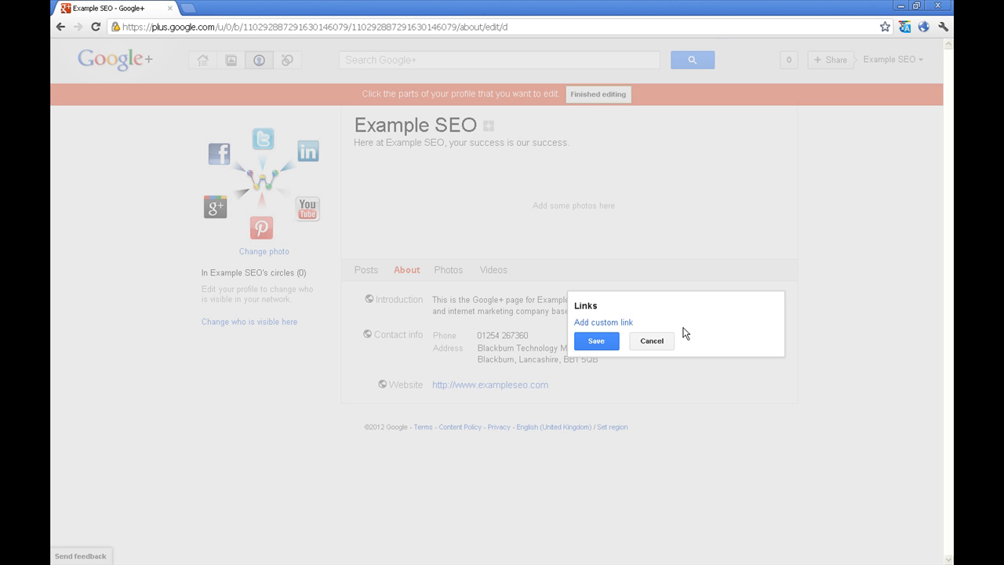
{"action": "left_click", "coordinate": [614, 322]}
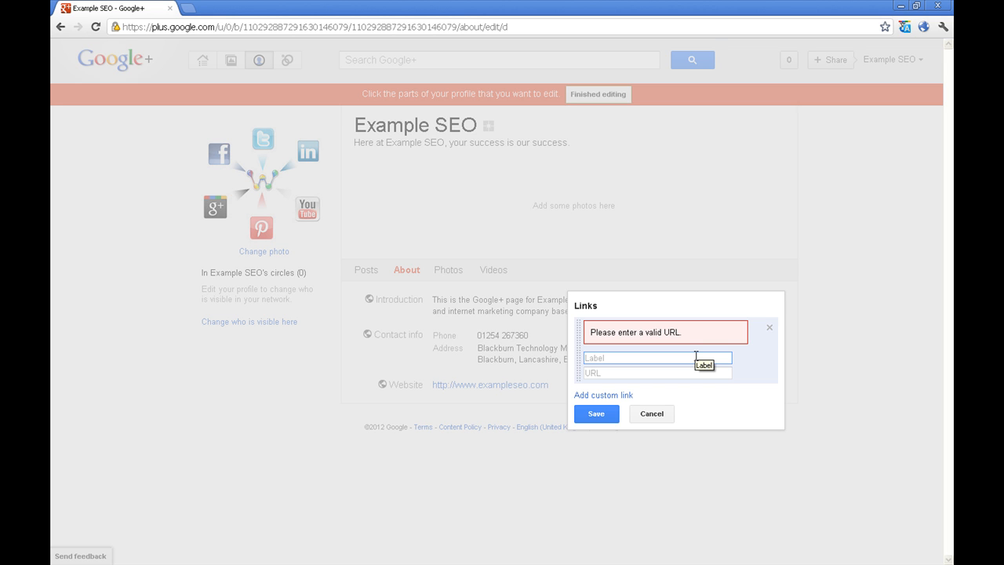
{"action": "type", "text": "The Weblinx"}
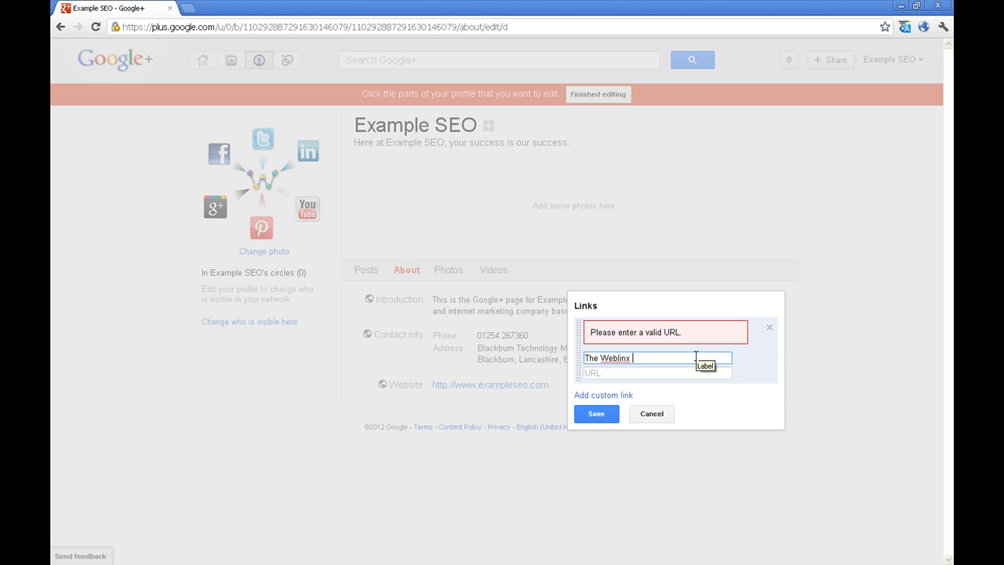
{"action": "type", "text": " Blog"}
{"action": "key", "text": "Tab"}
{"action": "type", "text": "http://www.weblinxseo.com/blog"}
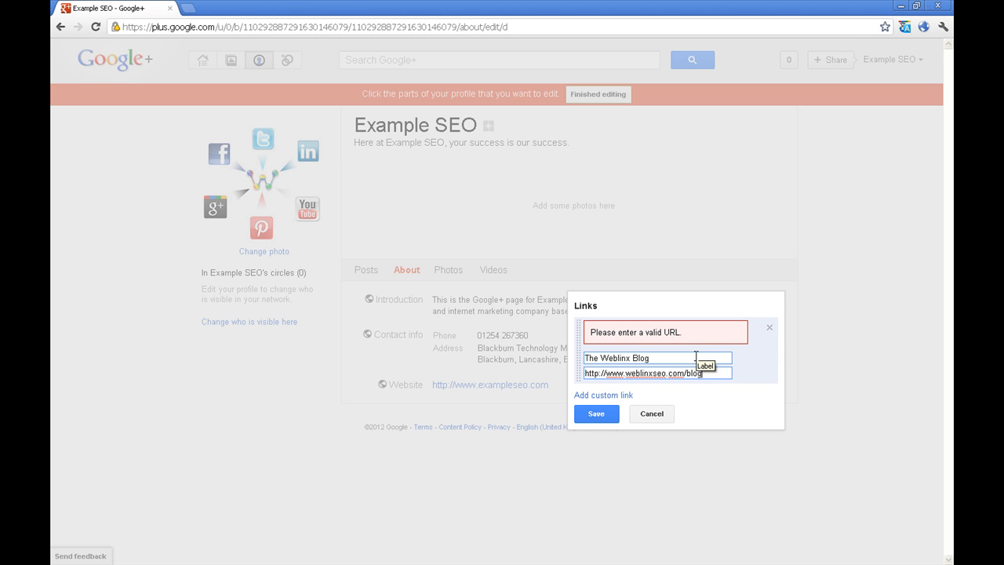
{"action": "left_click", "coordinate": [611, 396]}
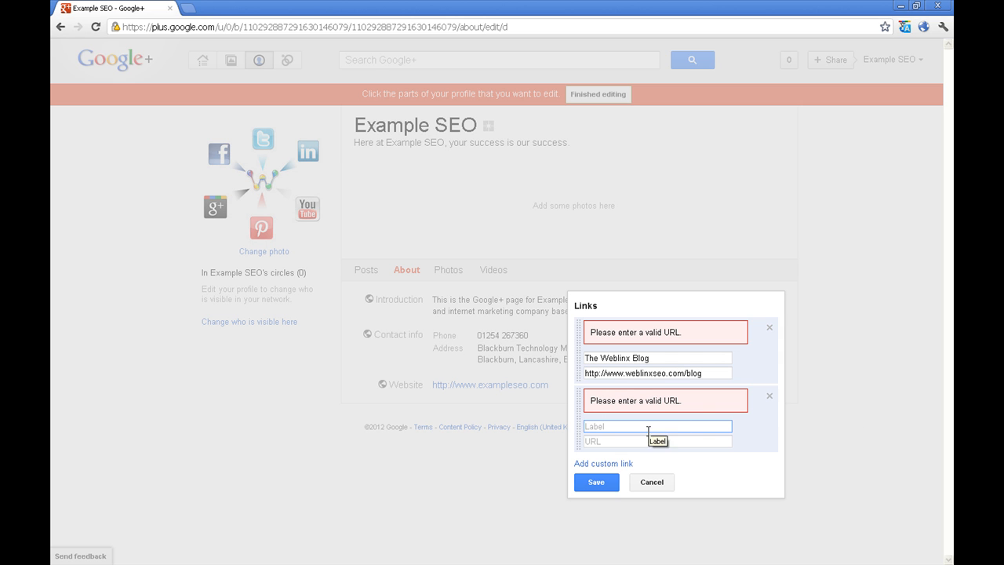
{"action": "left_click", "coordinate": [611, 468]}
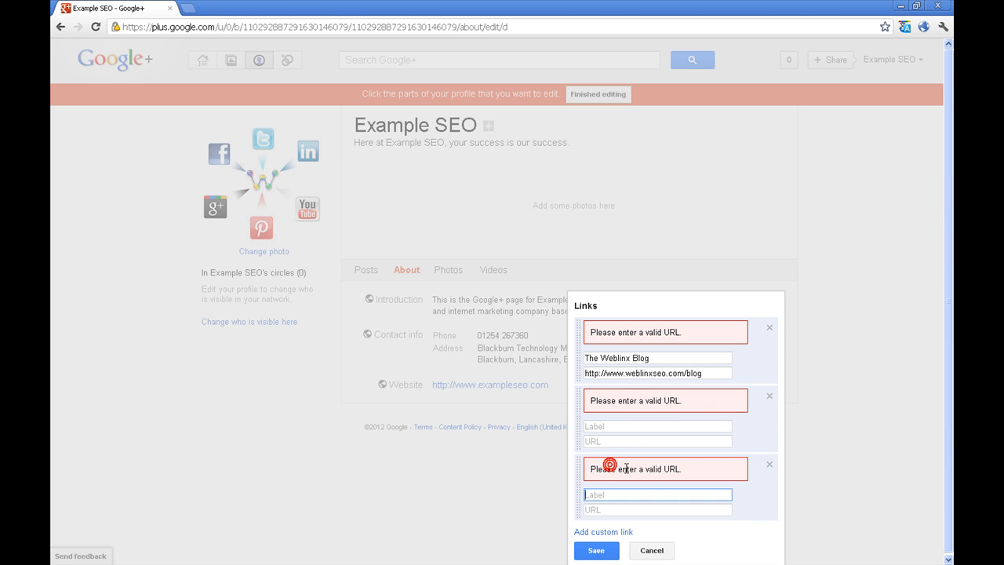
{"action": "left_click", "coordinate": [770, 464]}
{"action": "left_click", "coordinate": [770, 396]}
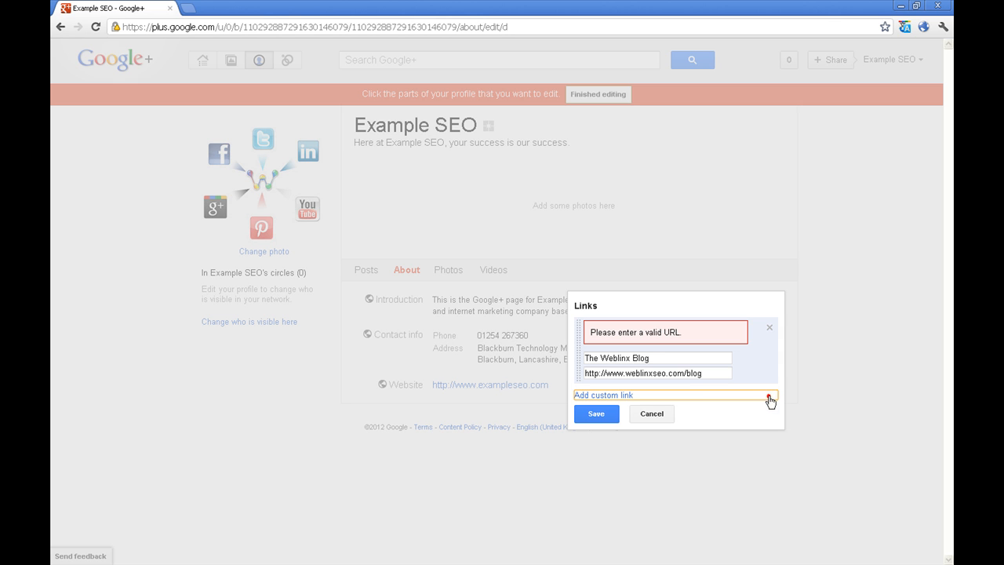
{"action": "left_click", "coordinate": [717, 416]}
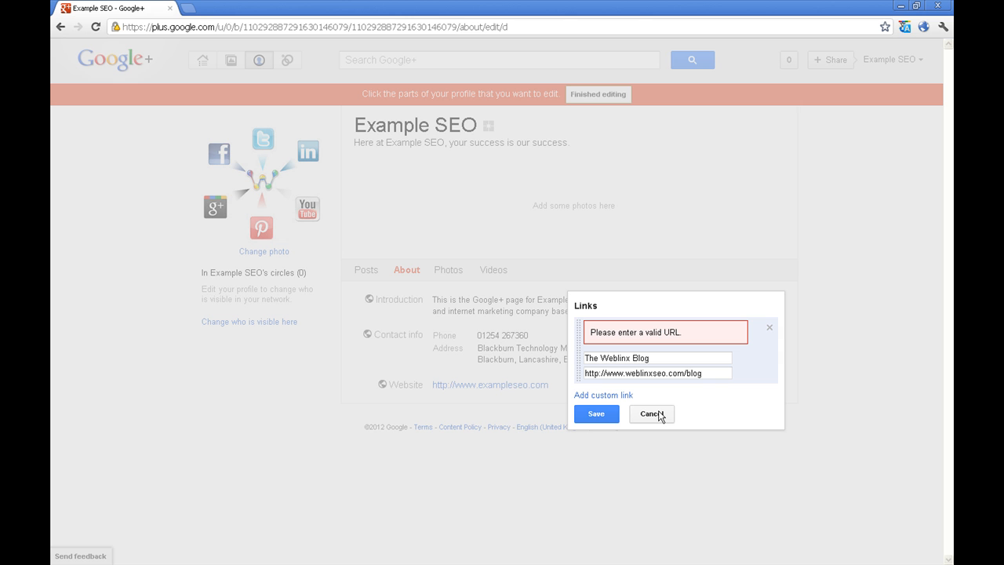
{"action": "left_click", "coordinate": [586, 411]}
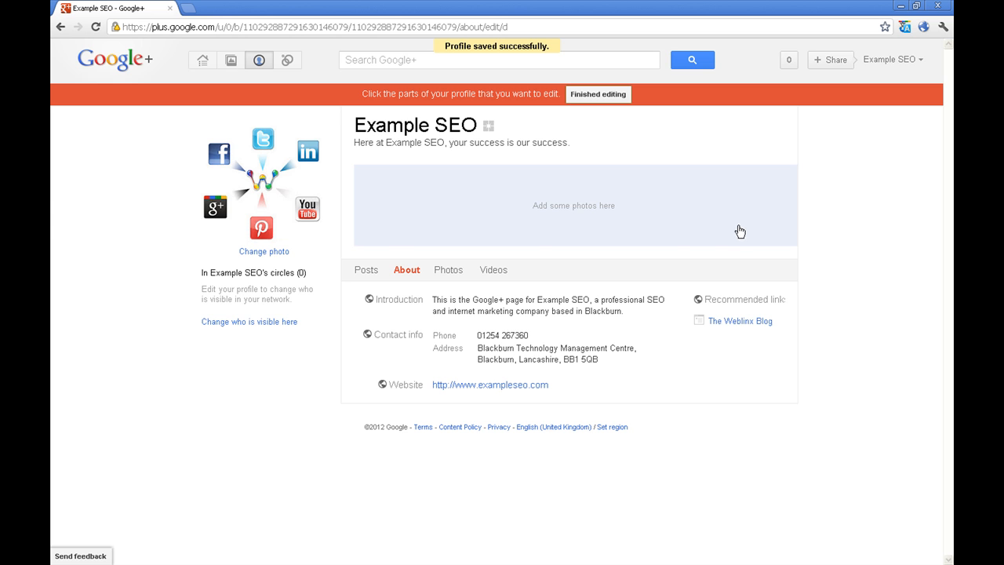
Upload the Weblinx social media image to the page's photo strip and confirm it
{"action": "left_click", "coordinate": [482, 224]}
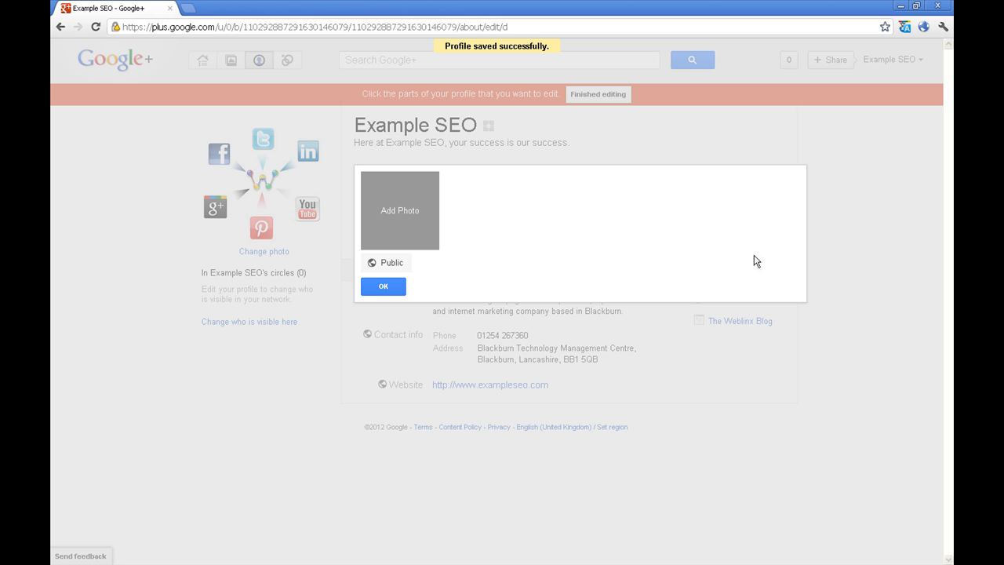
{"action": "left_click", "coordinate": [424, 218]}
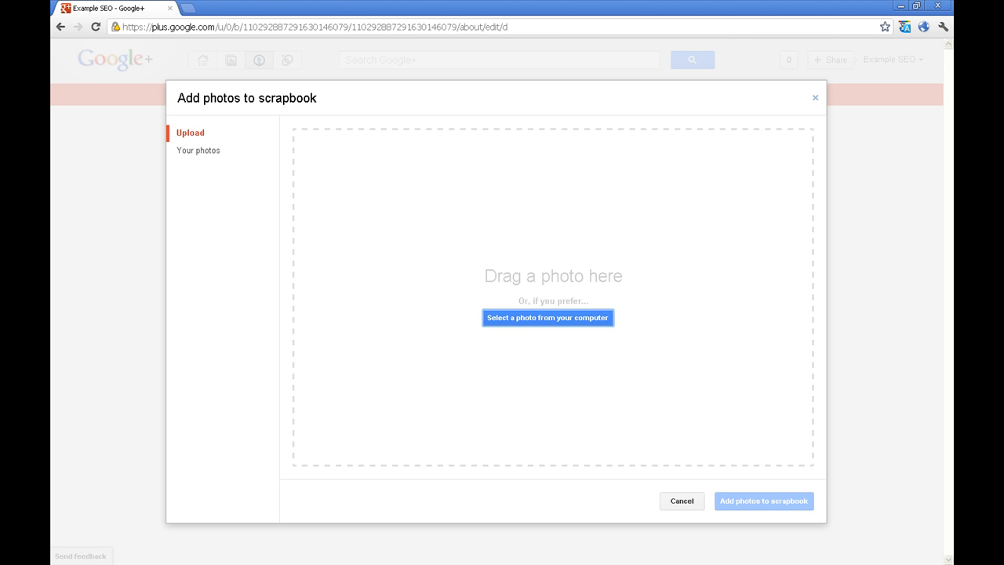
{"action": "left_click", "coordinate": [547, 318]}
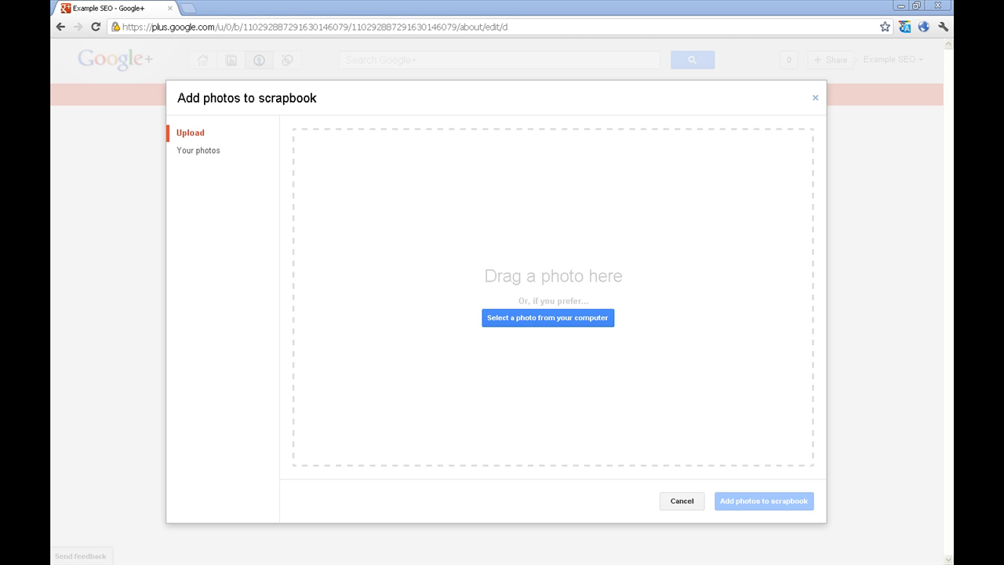
{"action": "left_click_drag", "start_coordinate": [949, 313], "coordinate": [527, 257]}
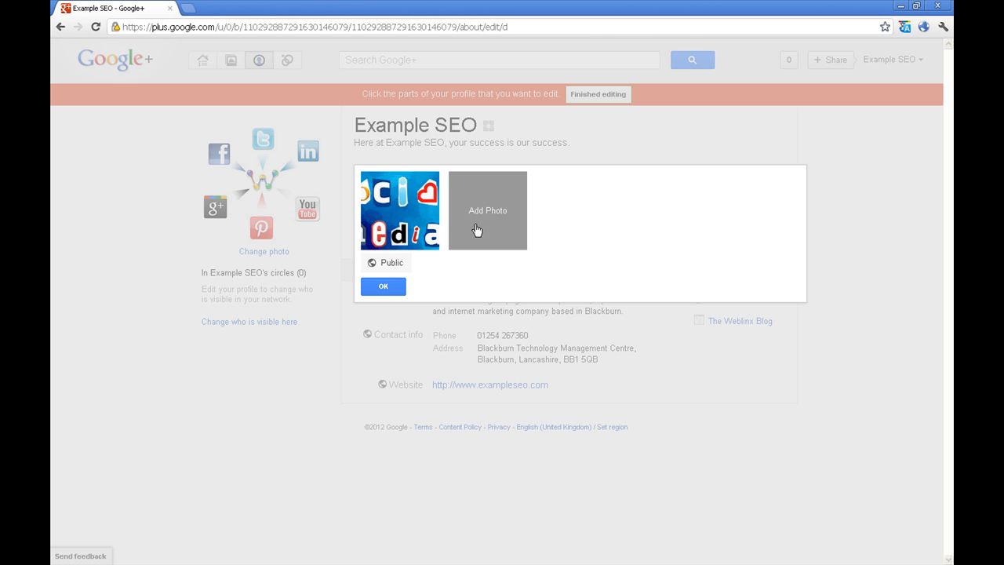
{"action": "left_click", "coordinate": [384, 287]}
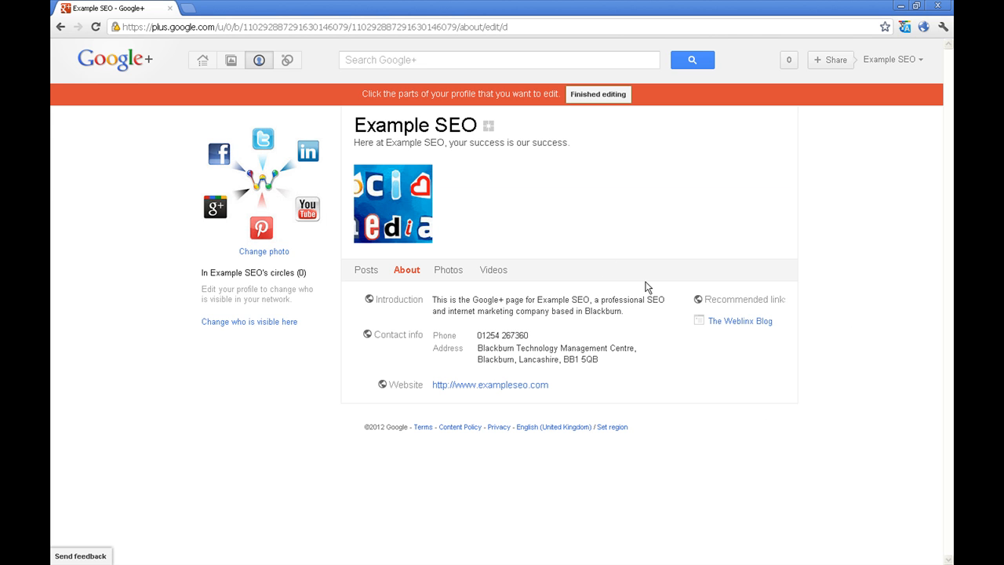
Bring up the profile's Photos section to review its photo settings
{"action": "left_click", "coordinate": [446, 273]}
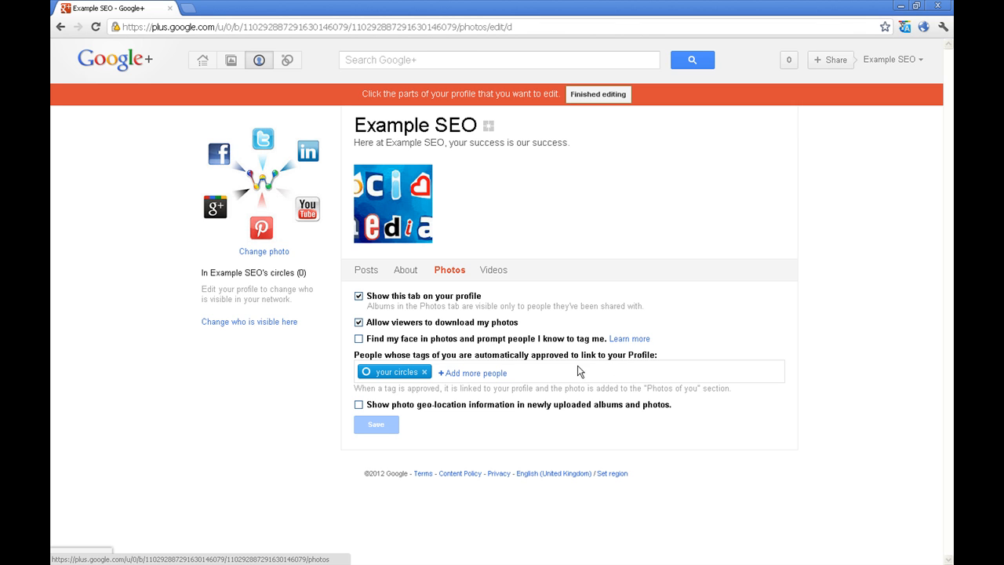
Finish editing, then browse the About, Photos and Videos sections, cancelling a photo upload
{"action": "left_click", "coordinate": [604, 96]}
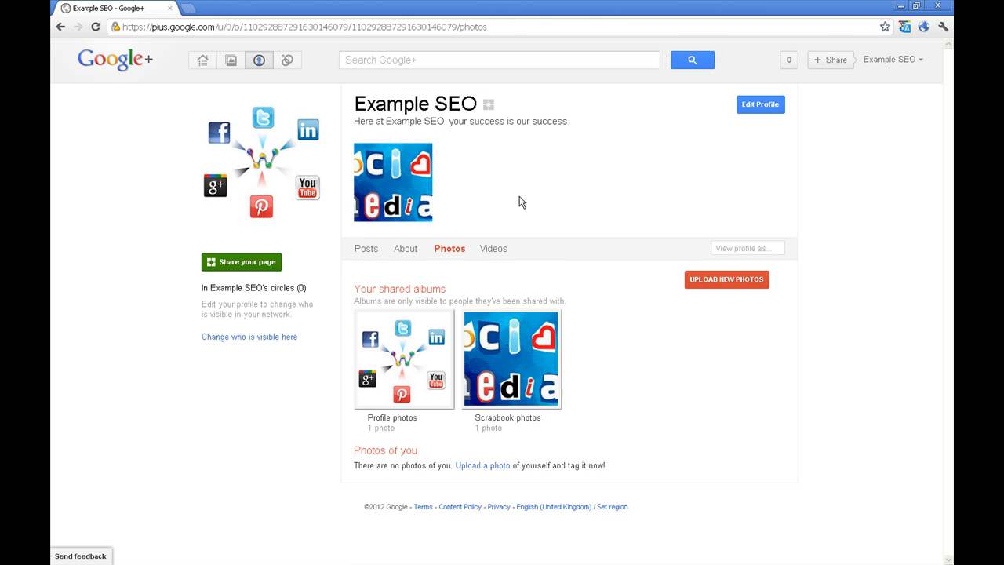
{"action": "left_click", "coordinate": [406, 250]}
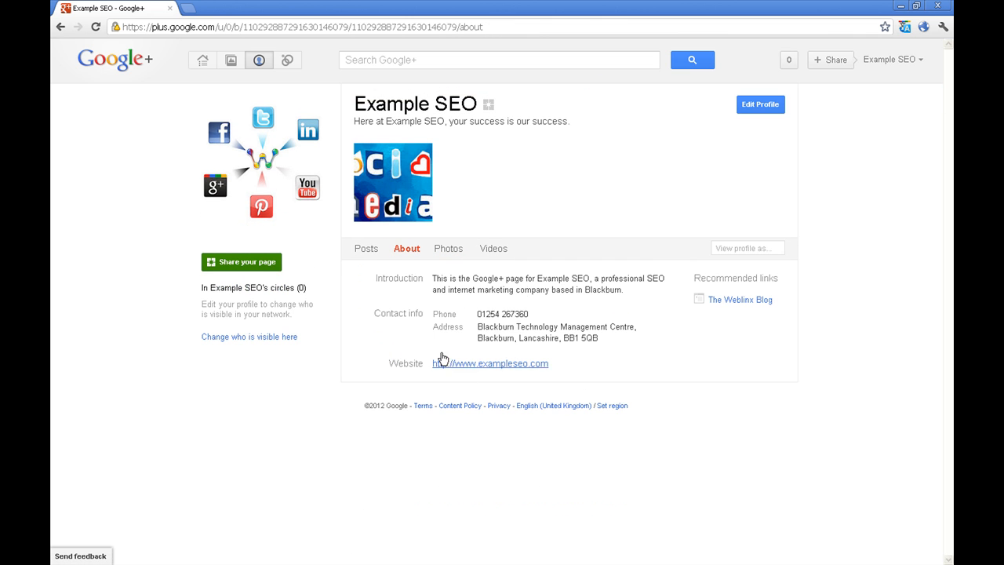
{"action": "left_click", "coordinate": [452, 250]}
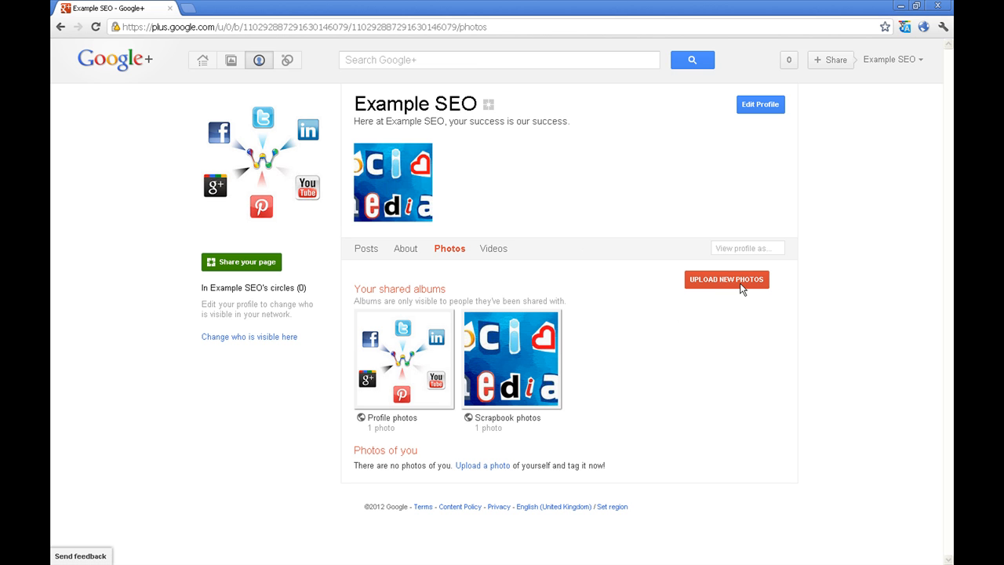
{"action": "left_click", "coordinate": [741, 288]}
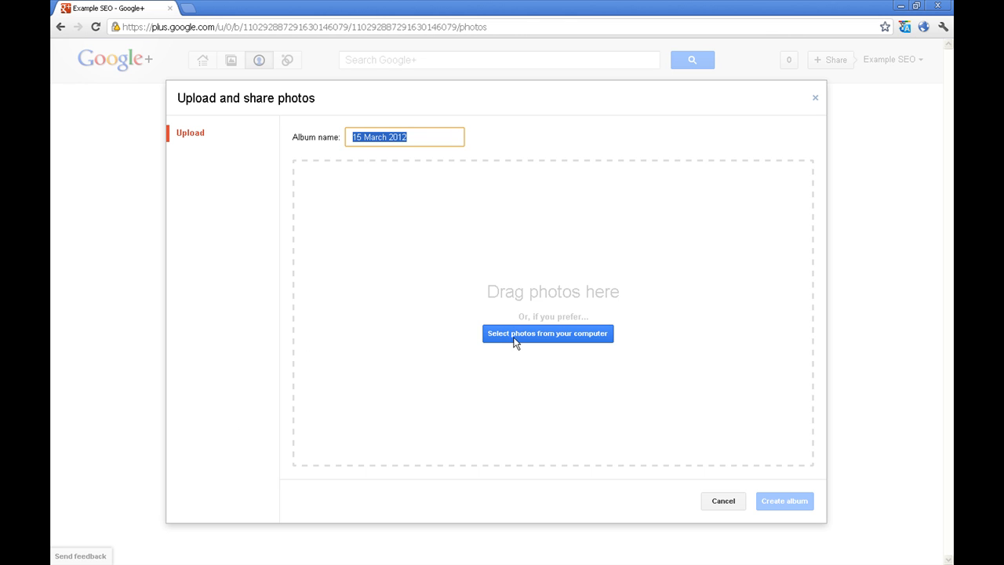
{"action": "left_click", "coordinate": [716, 503]}
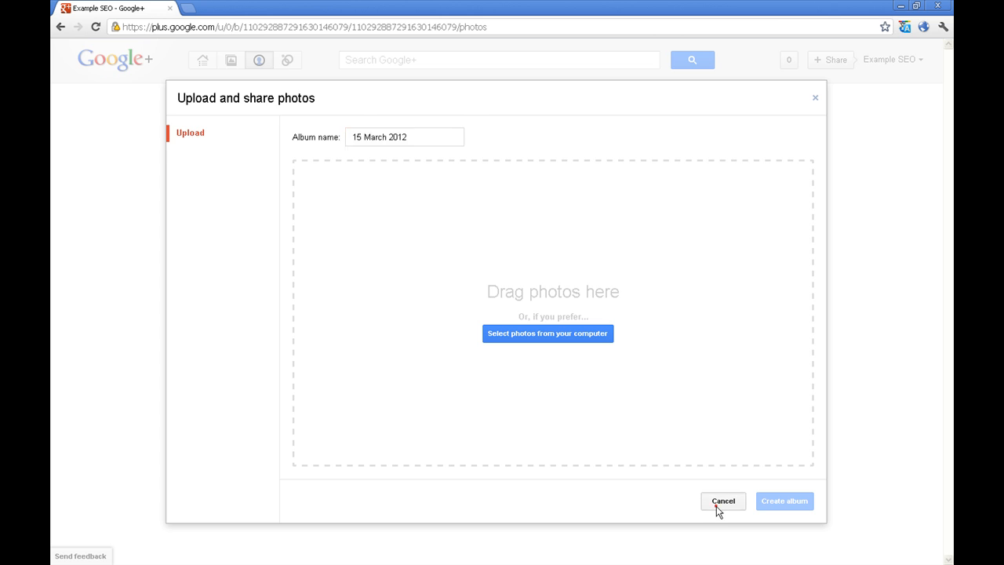
{"action": "left_click", "coordinate": [496, 251]}
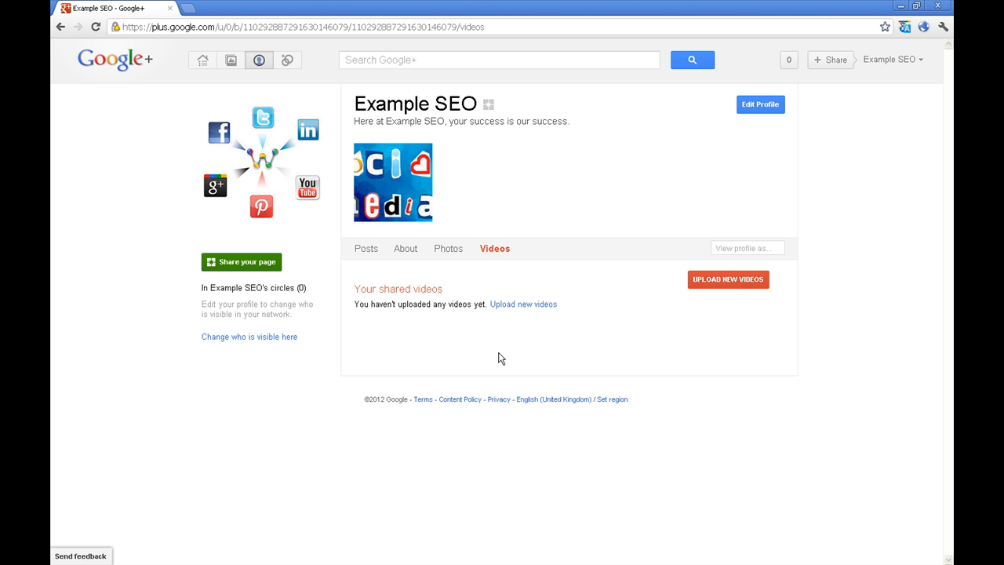
Cancel a video upload, then go to the Circles page with its four default circles
{"action": "left_click", "coordinate": [710, 276]}
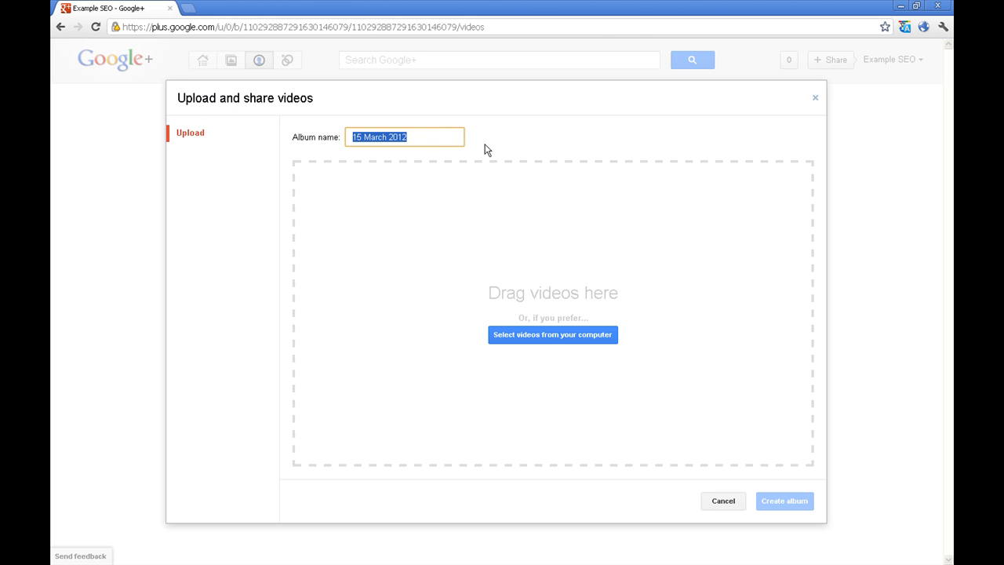
{"action": "left_click", "coordinate": [723, 502]}
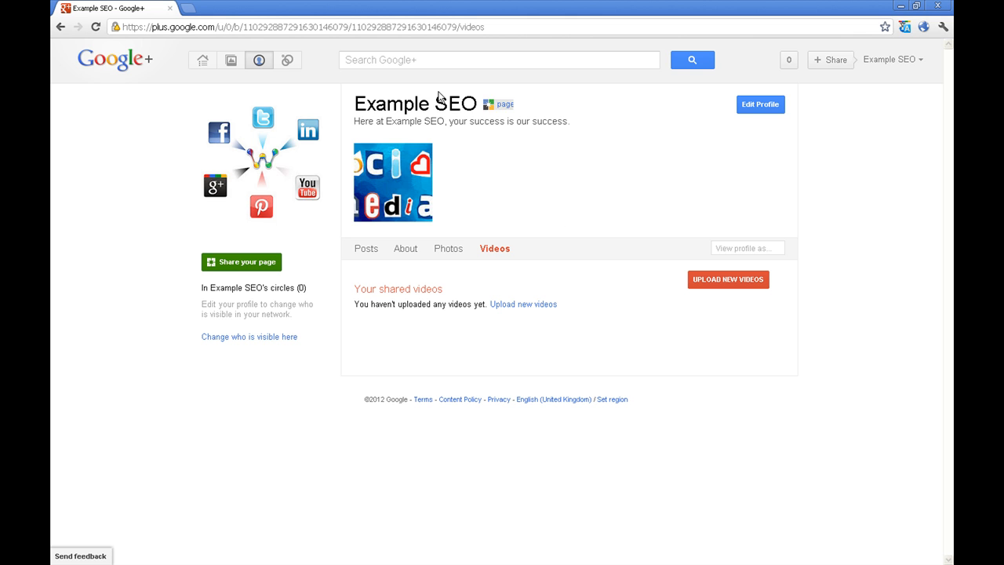
{"action": "left_click", "coordinate": [289, 60]}
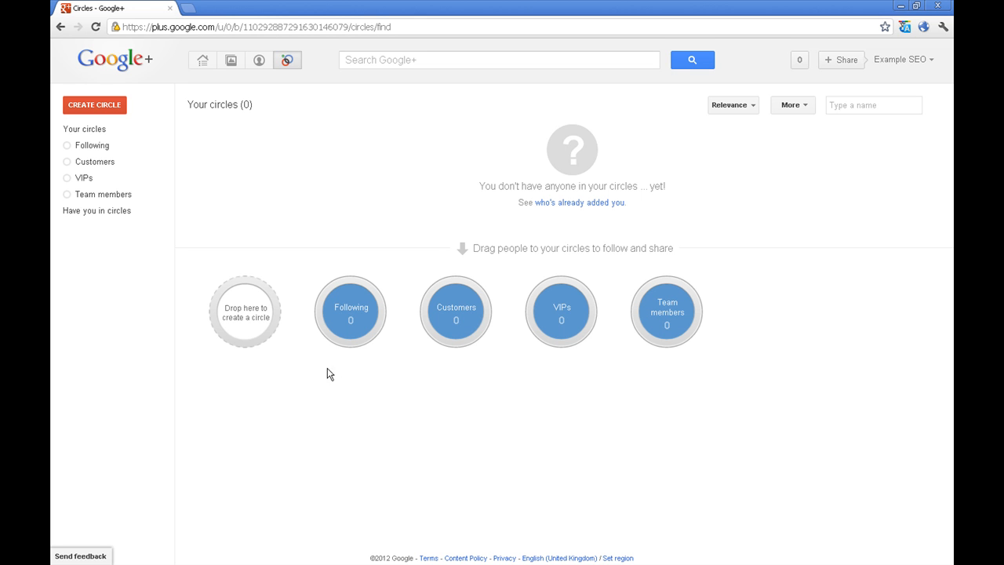
Make a new circle named 'Business Partnerships' with no members
{"action": "mouse_move", "coordinate": [264, 332]}
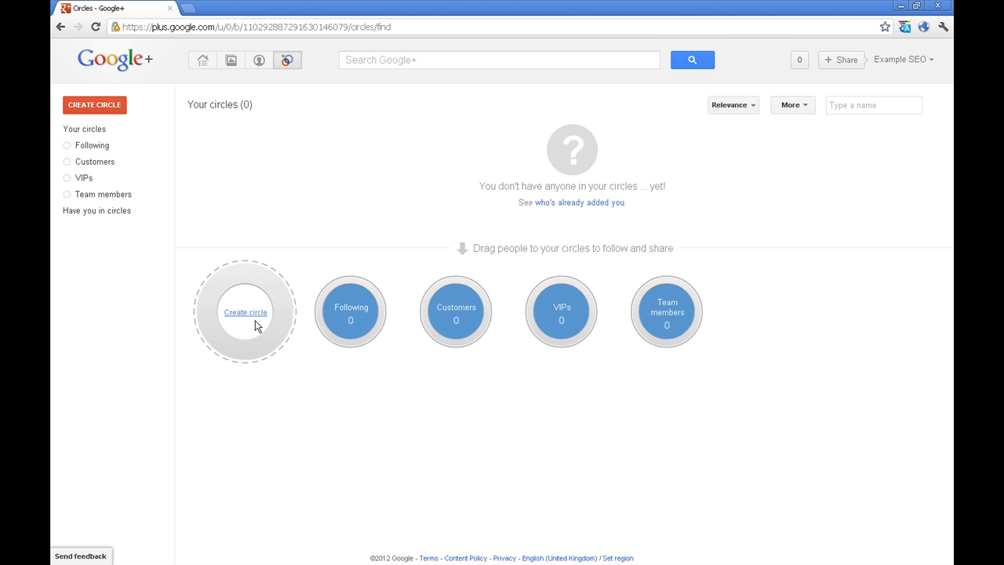
{"action": "left_click", "coordinate": [250, 318]}
{"action": "left_click", "coordinate": [366, 171]}
{"action": "type", "text": "Business"}
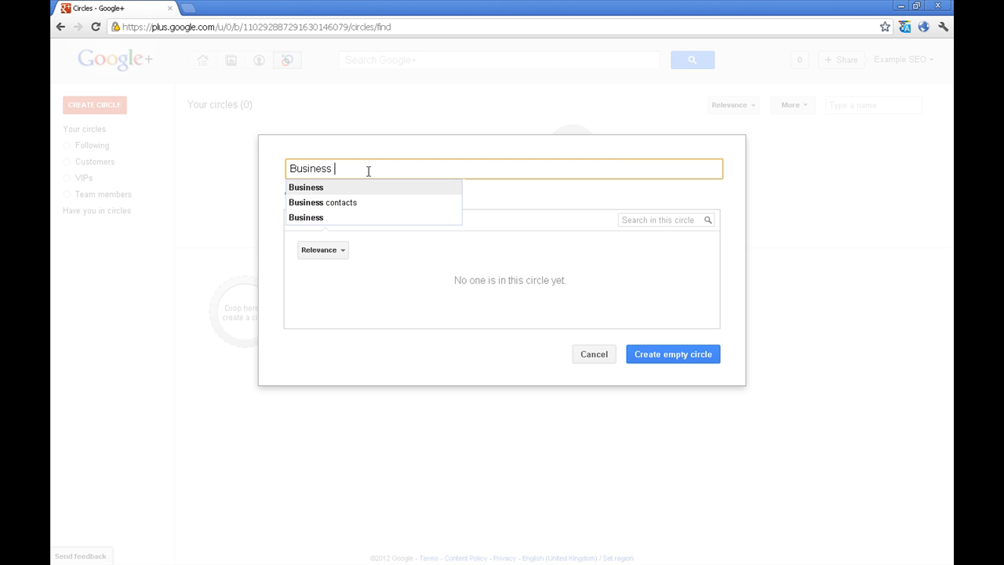
{"action": "type", "text": " Partner"}
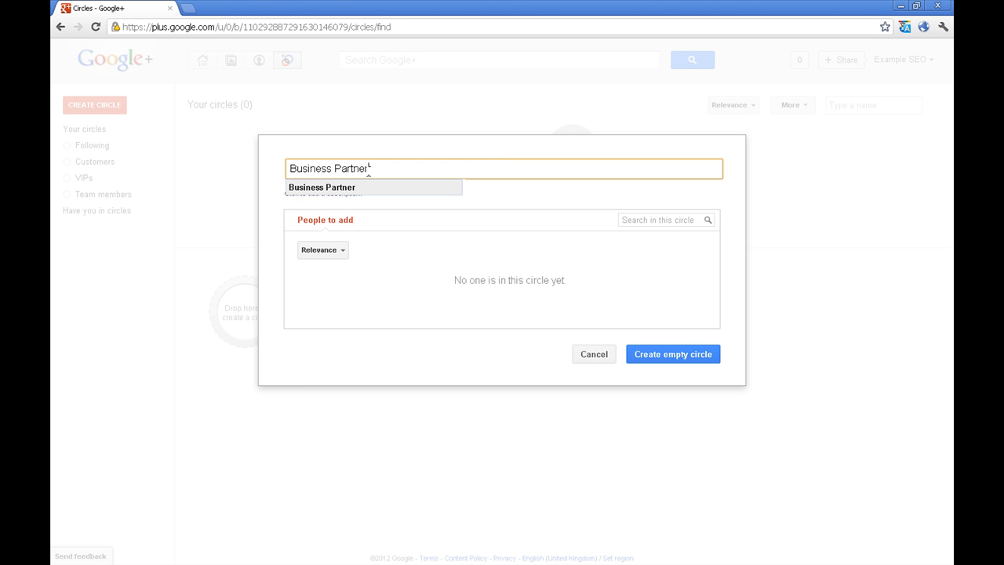
{"action": "type", "text": "ships"}
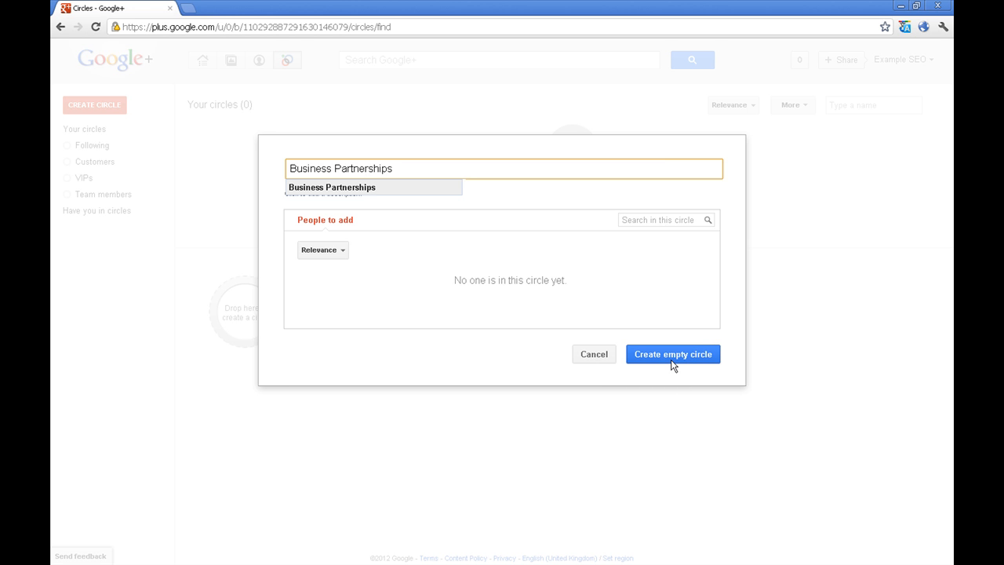
{"action": "left_click", "coordinate": [663, 353]}
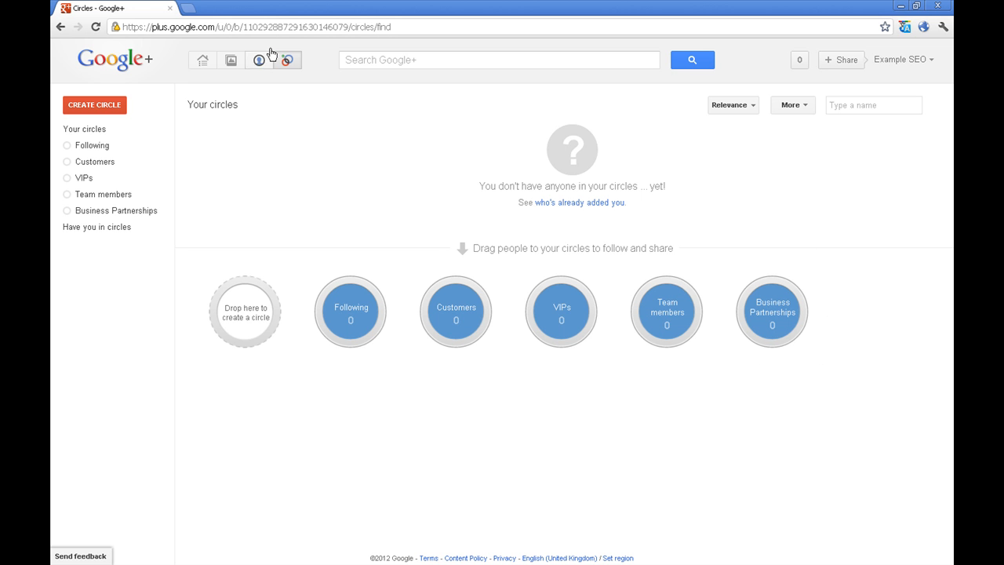
Search Google+ for 'Weblinx' and go to the Weblinx page
{"action": "left_click", "coordinate": [403, 60]}
{"action": "left_click", "coordinate": [403, 60]}
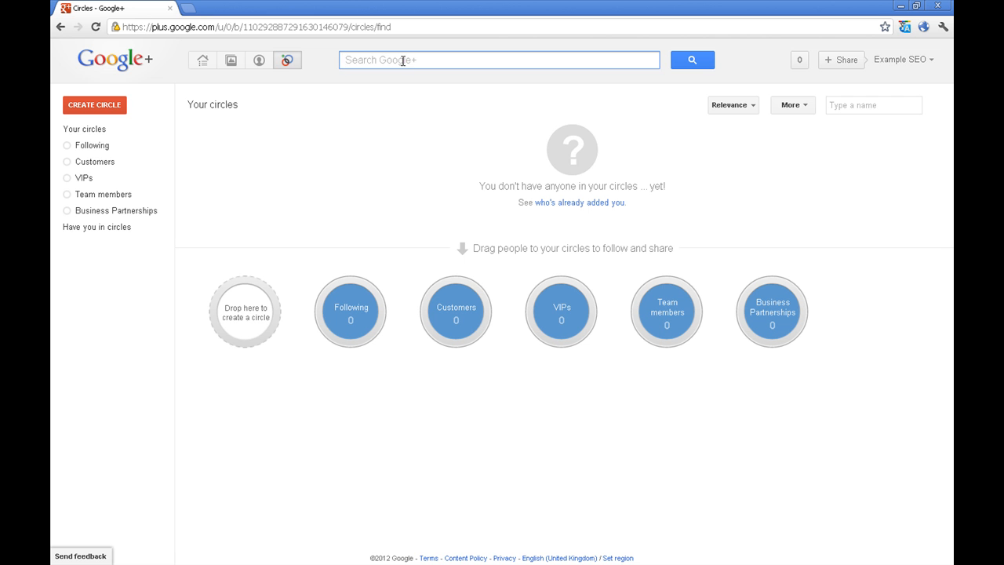
{"action": "type", "text": "Weblinx"}
{"action": "key", "text": "Return"}
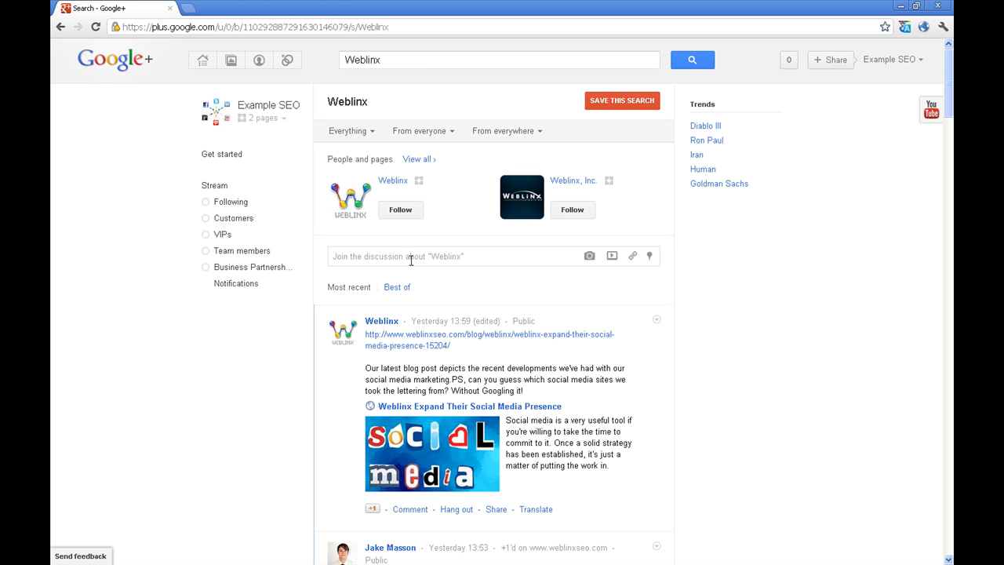
{"action": "left_click", "coordinate": [390, 184]}
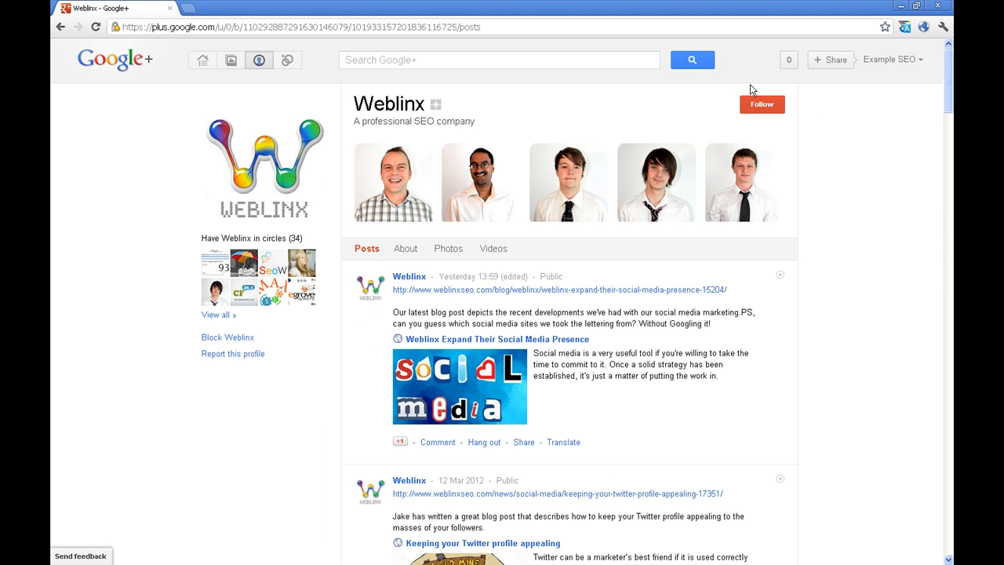
Add Weblinx to the Business Partnerships and Following circles and dismiss the explanation
{"action": "mouse_move", "coordinate": [781, 104]}
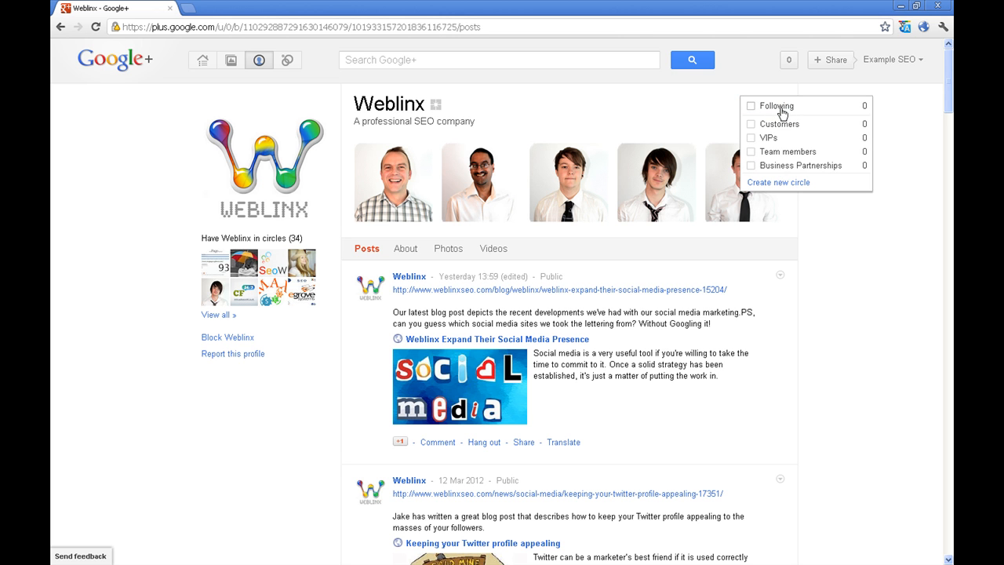
{"action": "mouse_move", "coordinate": [773, 109]}
{"action": "left_click", "coordinate": [751, 166]}
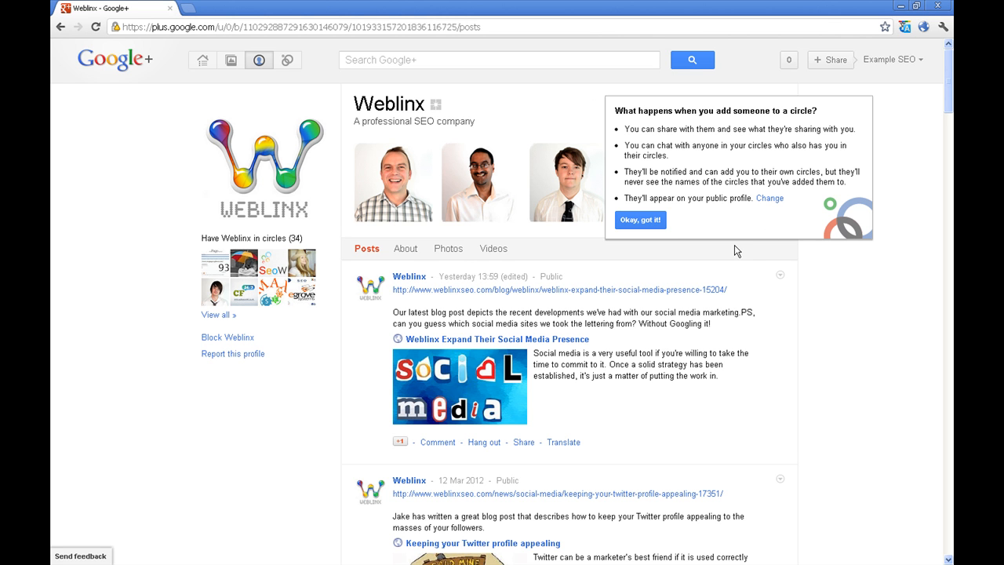
{"action": "left_click", "coordinate": [640, 220]}
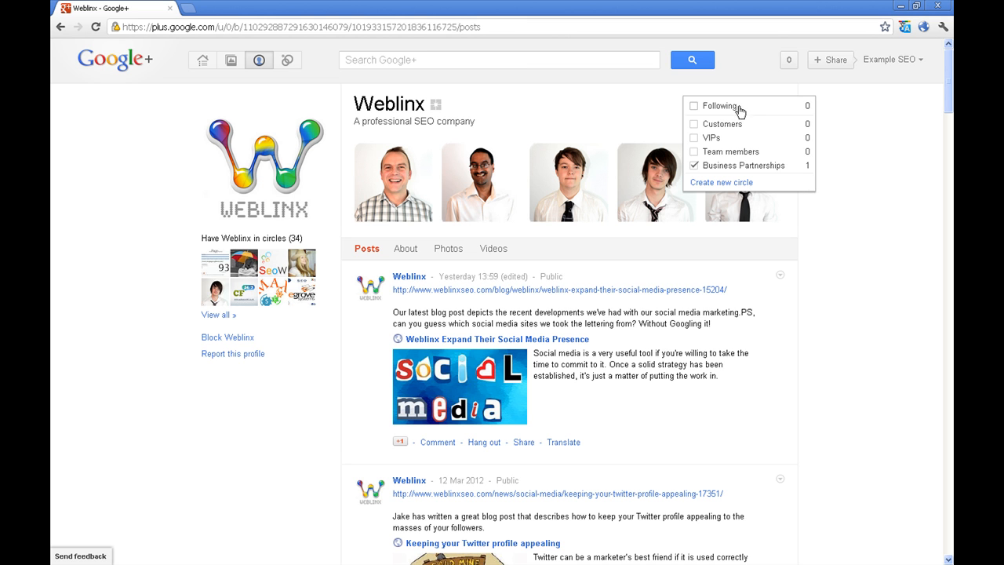
{"action": "mouse_move", "coordinate": [725, 112]}
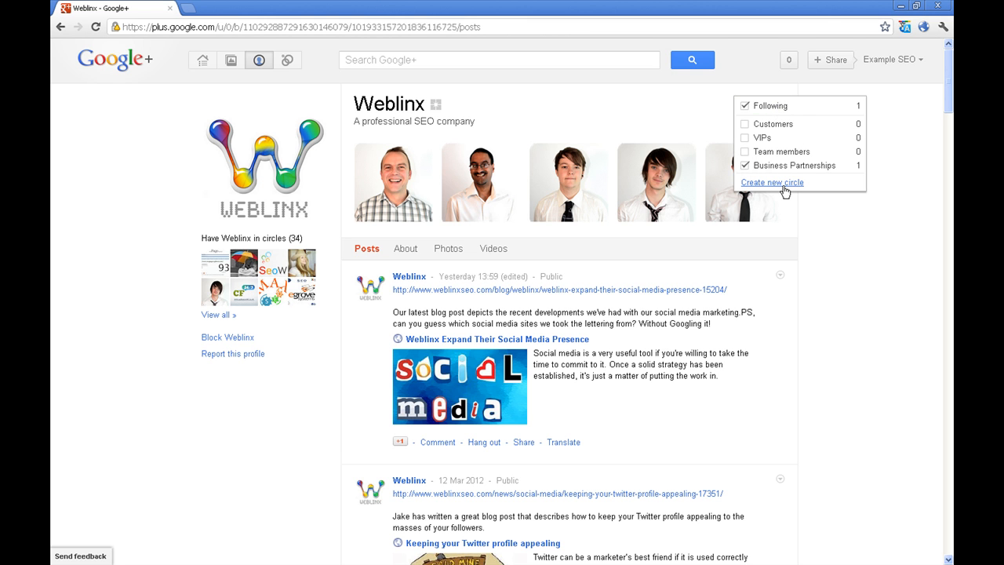
Go back to the circles manager and start editing the Business Partnerships circle
{"action": "left_click", "coordinate": [288, 63]}
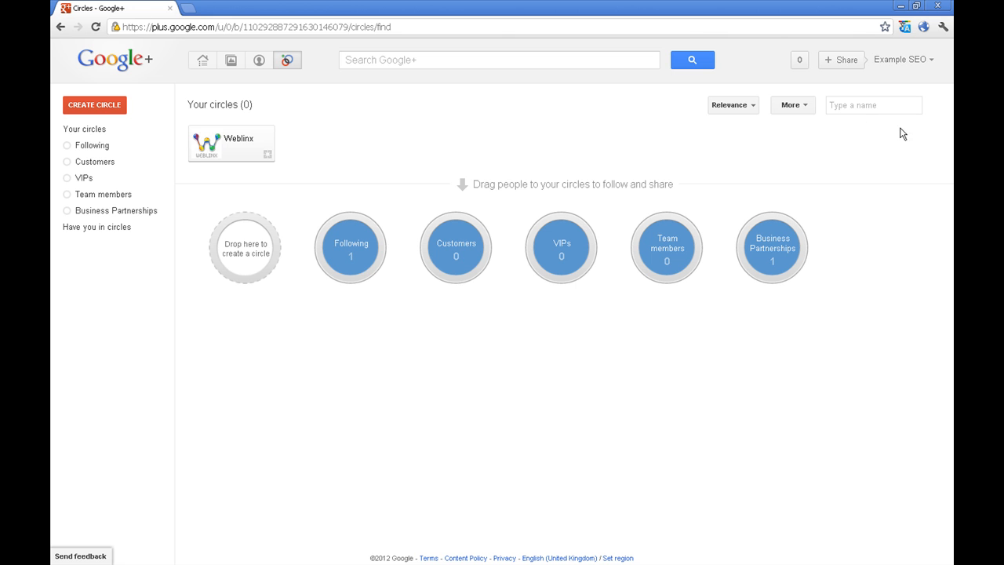
{"action": "mouse_move", "coordinate": [776, 281]}
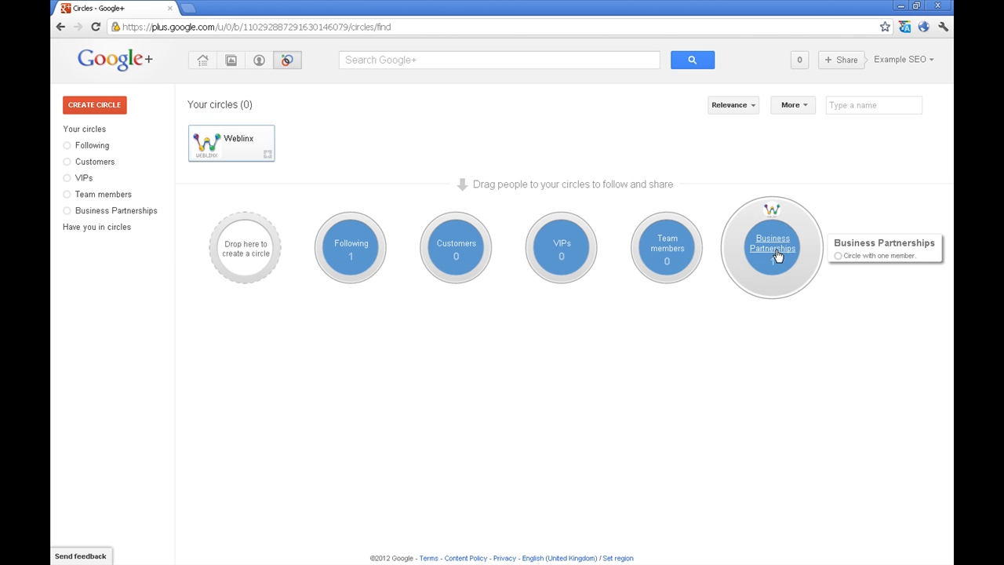
{"action": "left_click", "coordinate": [780, 251]}
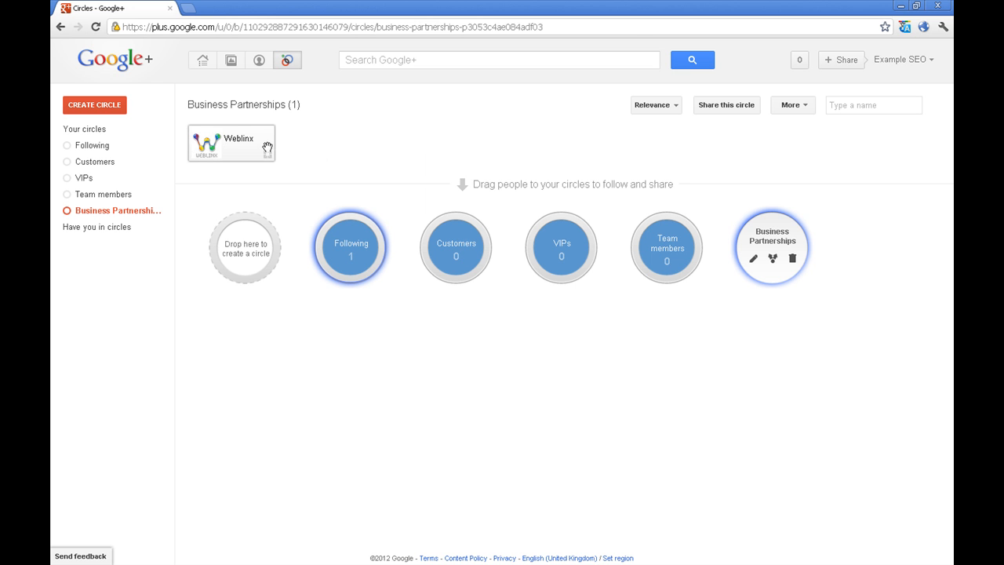
{"action": "left_click", "coordinate": [751, 264]}
Enter the description 'These are our SEO business partnerships' and save it
{"action": "left_click", "coordinate": [559, 244]}
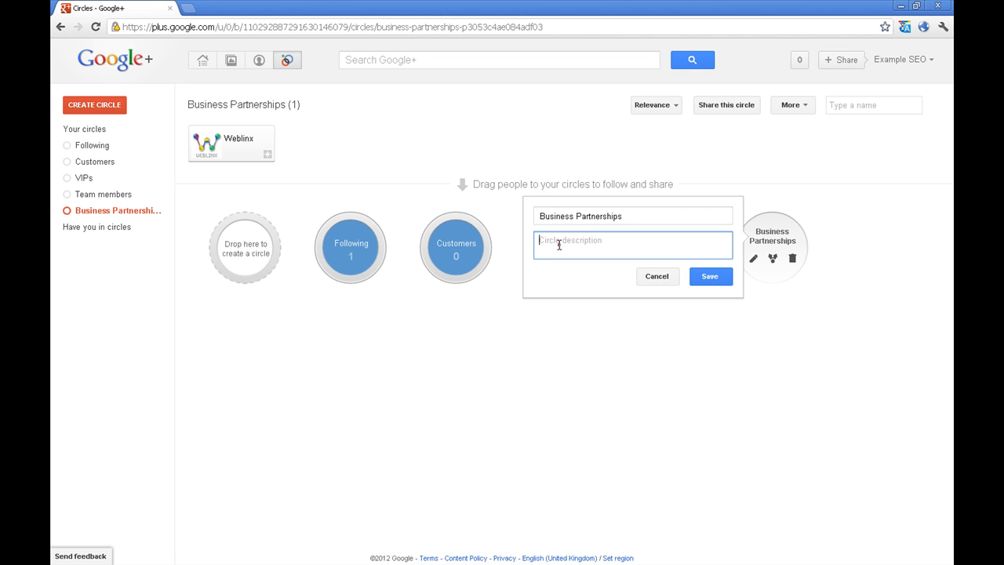
{"action": "type", "text": "Th"}
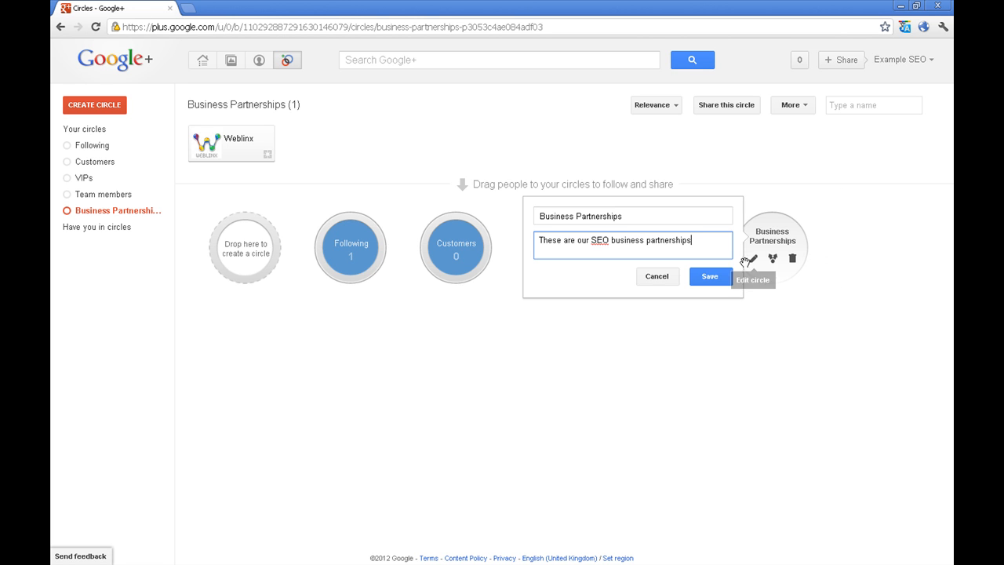
{"action": "left_click_drag", "start_coordinate": [607, 239], "coordinate": [591, 239]}
{"action": "left_click", "coordinate": [590, 280]}
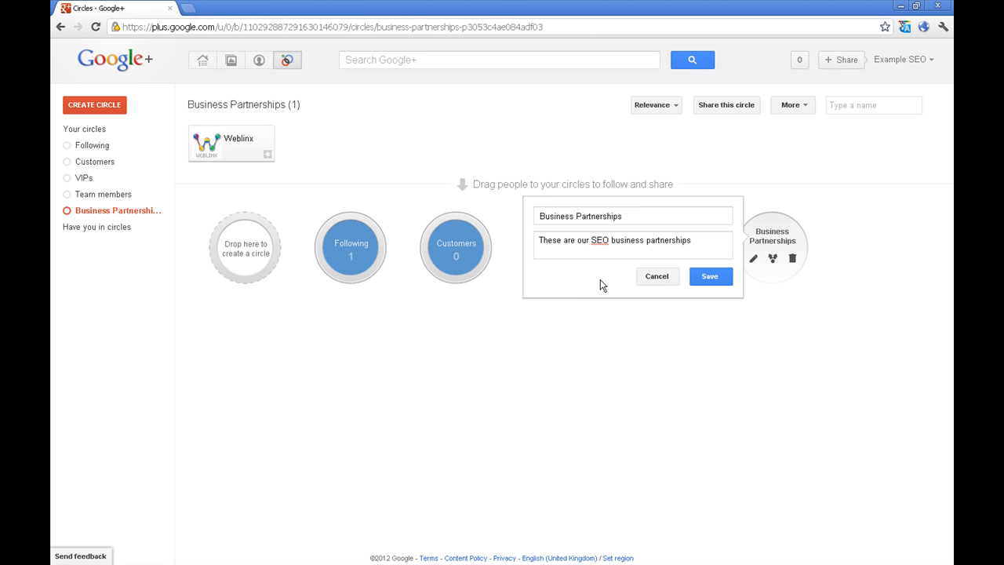
{"action": "left_click", "coordinate": [707, 278]}
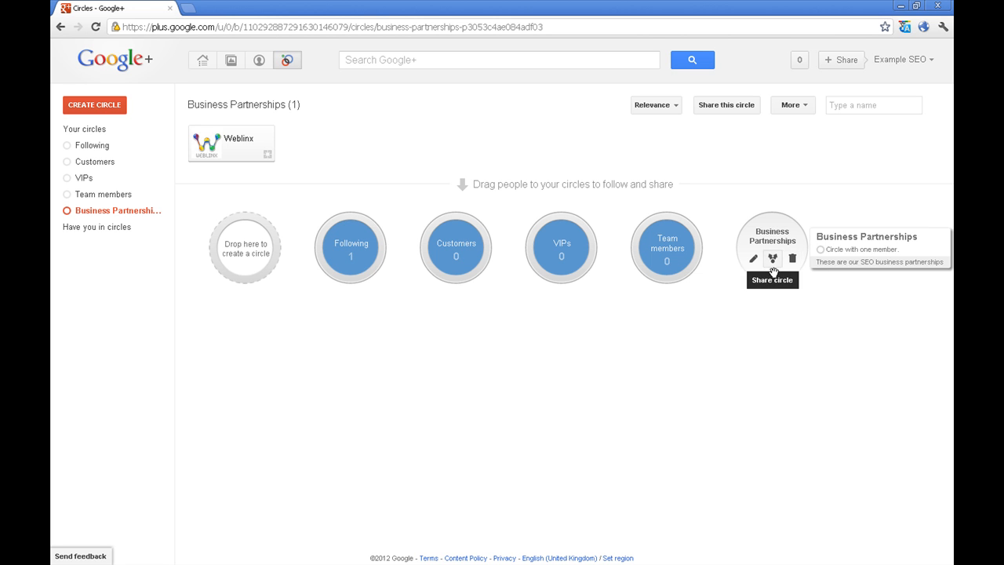
Browse the Weblinx profile and its About tab, then return to the Example SEO stream
{"action": "left_click", "coordinate": [202, 63]}
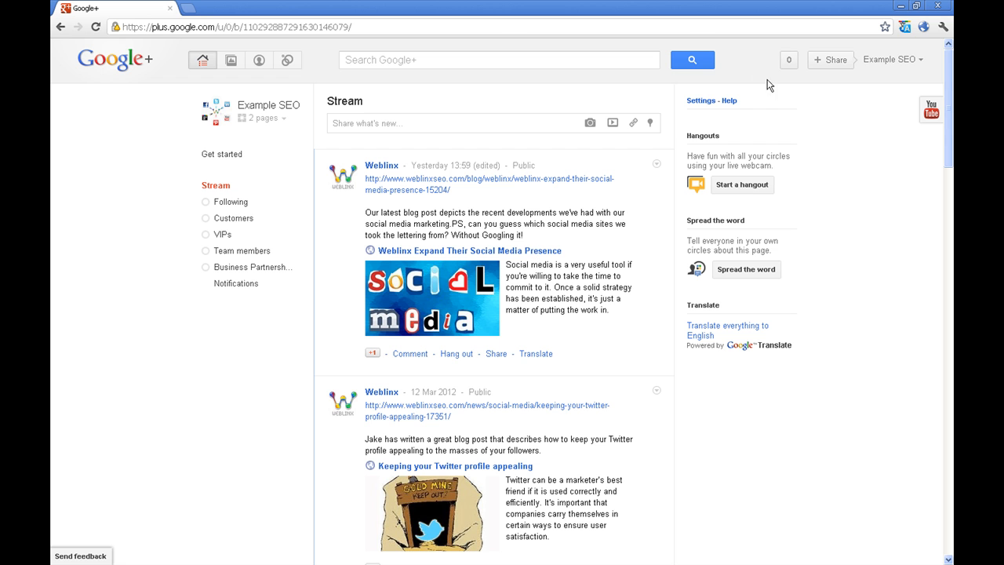
{"action": "left_click", "coordinate": [390, 167]}
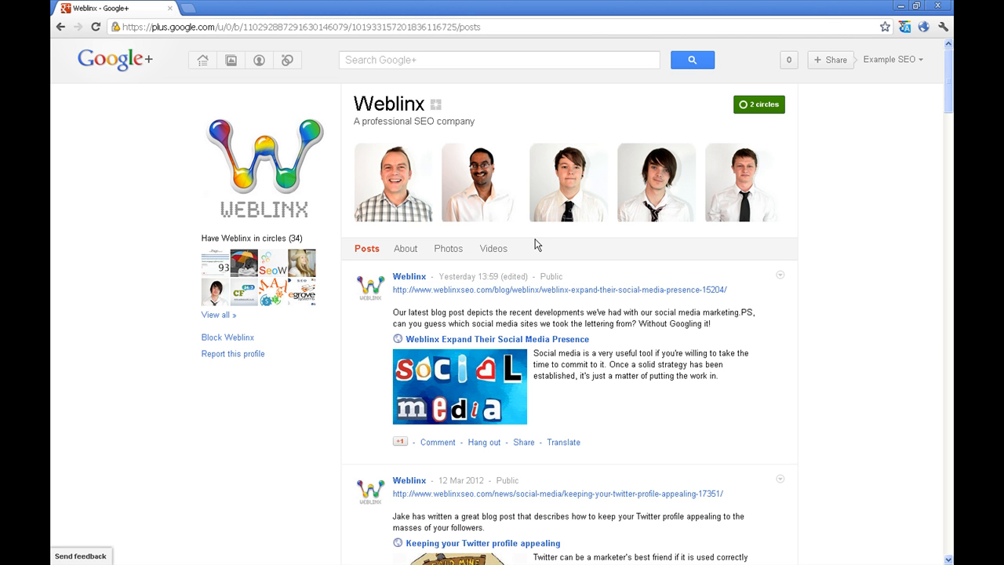
{"action": "scroll", "coordinate": [758, 371], "scroll_direction": "down", "scroll_amount": 5}
{"action": "scroll", "coordinate": [756, 362], "scroll_direction": "up", "scroll_amount": 2}
{"action": "scroll", "coordinate": [756, 363], "scroll_direction": "up", "scroll_amount": 3}
{"action": "left_click", "coordinate": [406, 192]}
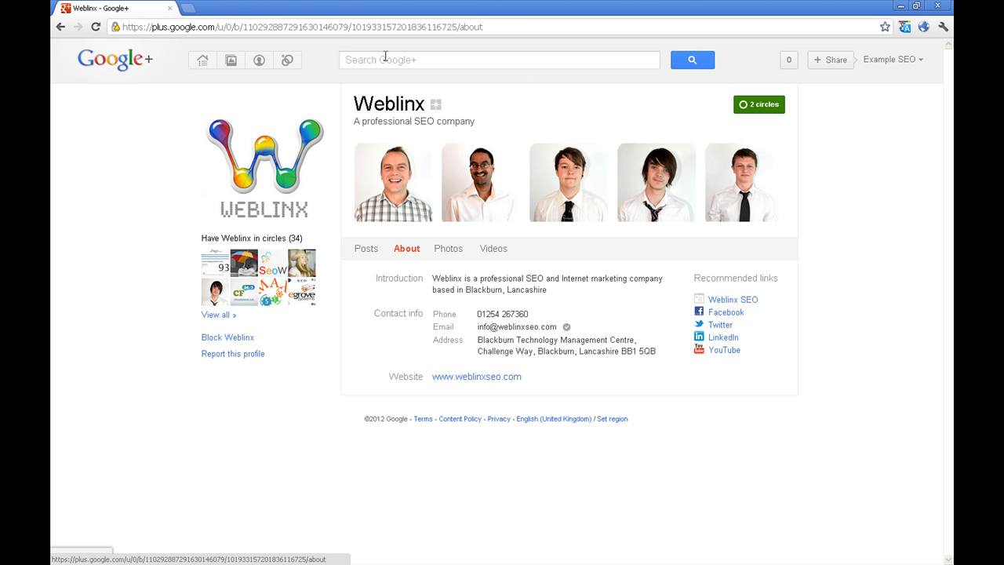
{"action": "left_click", "coordinate": [200, 62]}
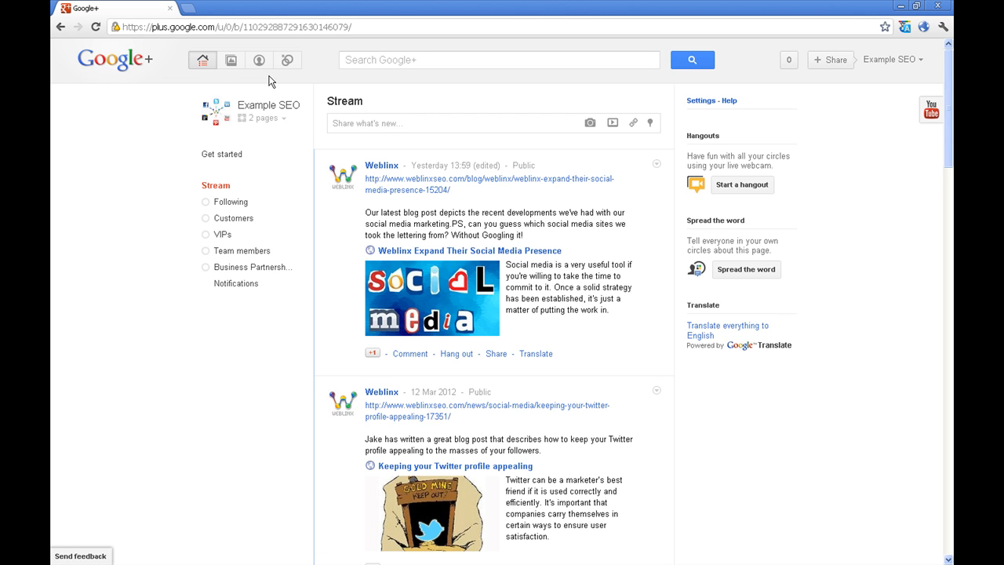
Open Example SEO's General settings via Manage your pages and review its notification and comment options
{"action": "left_click", "coordinate": [282, 121]}
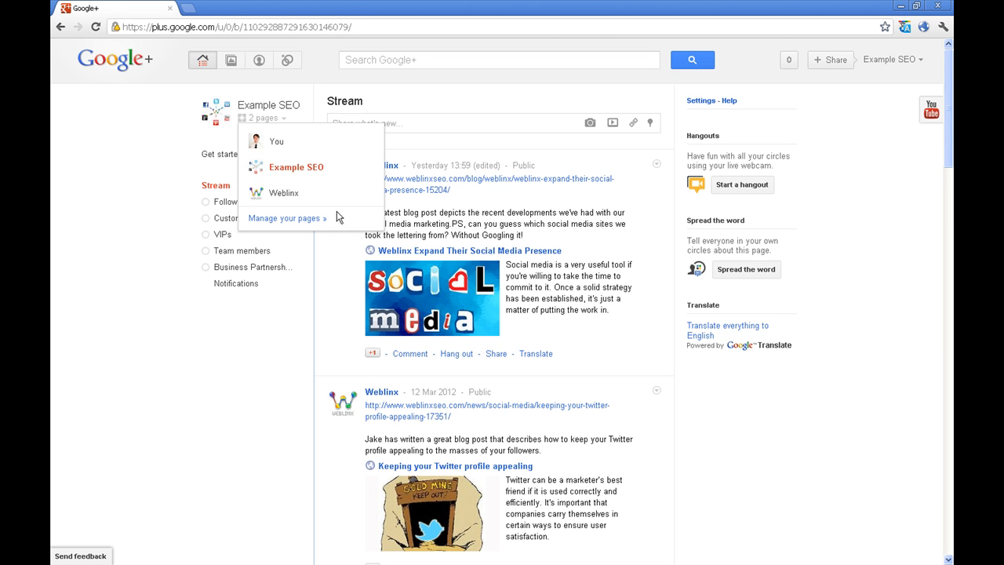
{"action": "left_click", "coordinate": [306, 224]}
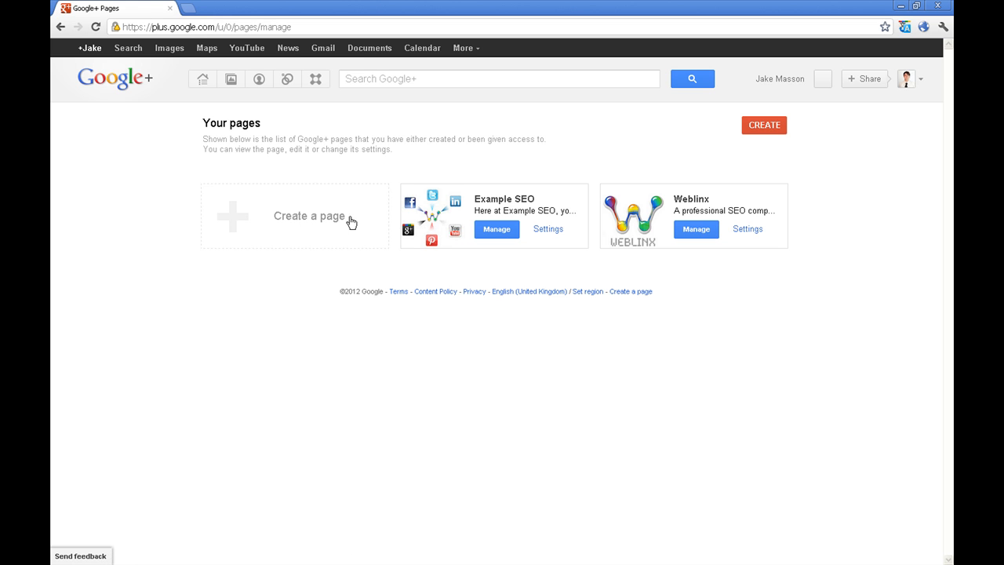
{"action": "left_click", "coordinate": [549, 229]}
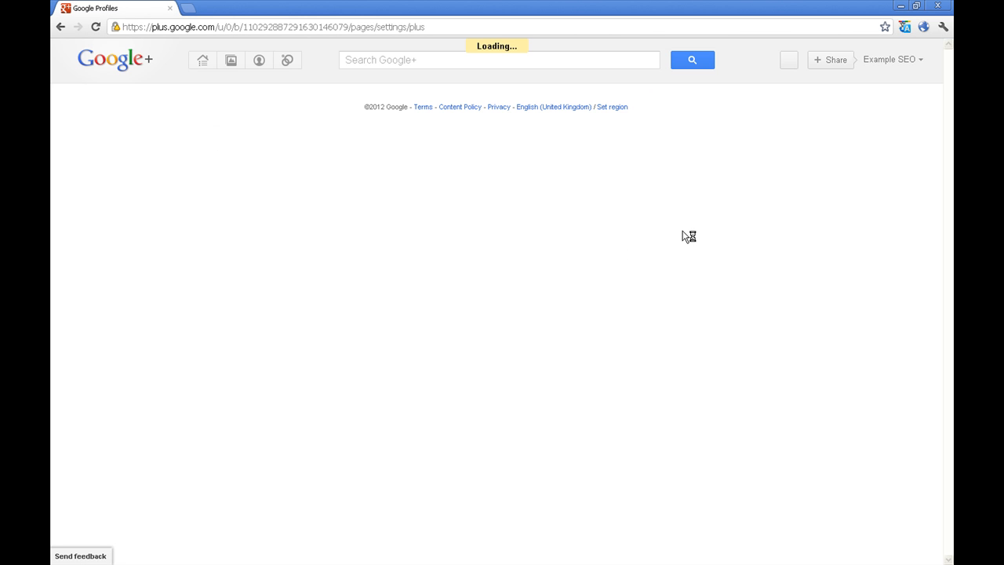
{"action": "scroll", "coordinate": [781, 265], "scroll_direction": "down", "scroll_amount": 1}
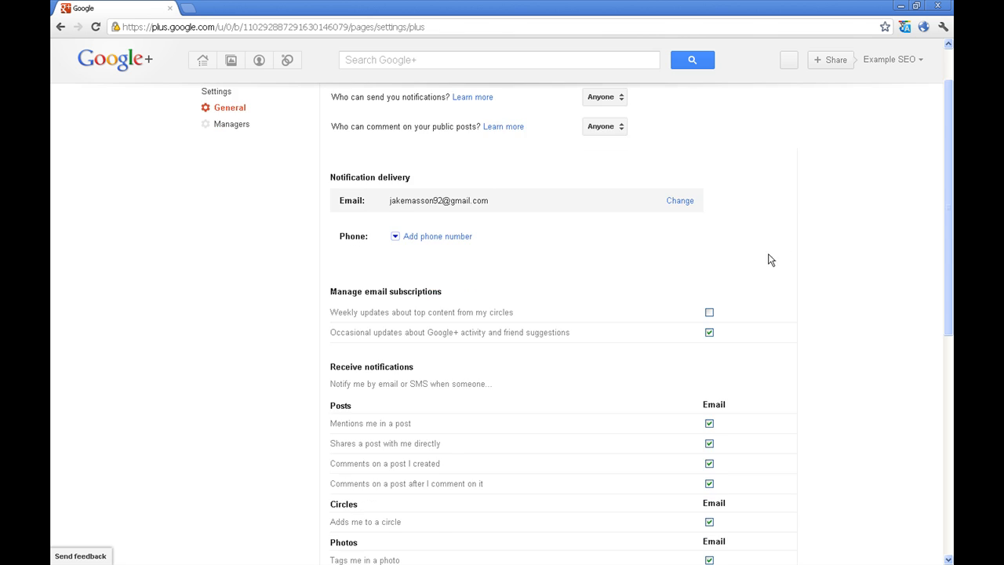
{"action": "scroll", "coordinate": [769, 258], "scroll_direction": "up", "scroll_amount": 1}
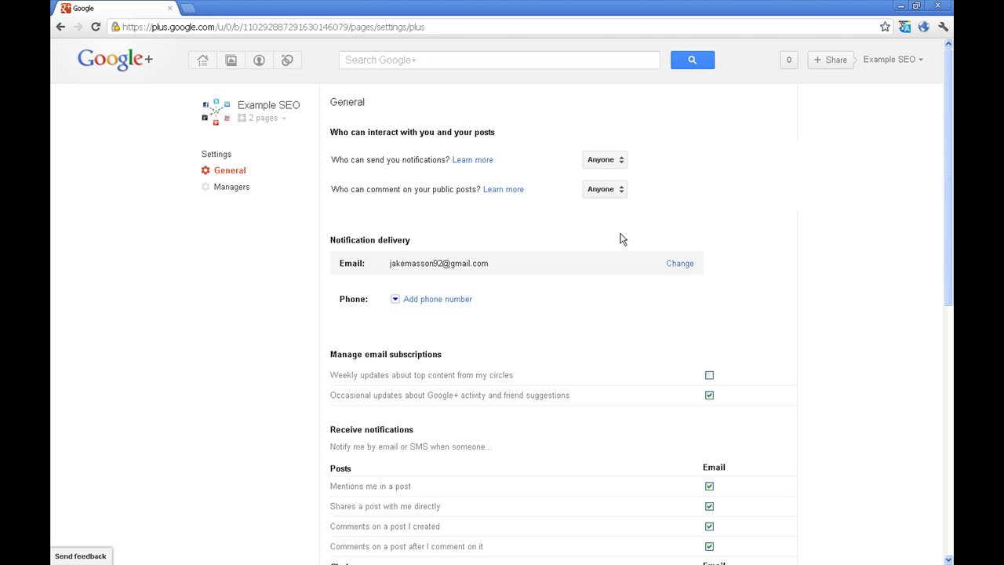
{"action": "scroll", "coordinate": [766, 234], "scroll_direction": "down", "scroll_amount": 2}
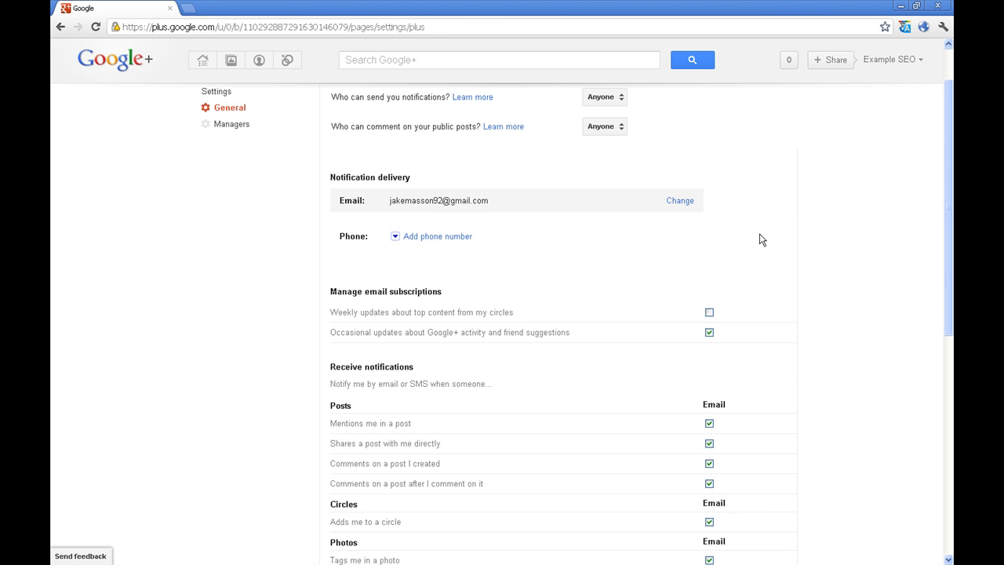
{"action": "scroll", "coordinate": [766, 239], "scroll_direction": "down", "scroll_amount": 1}
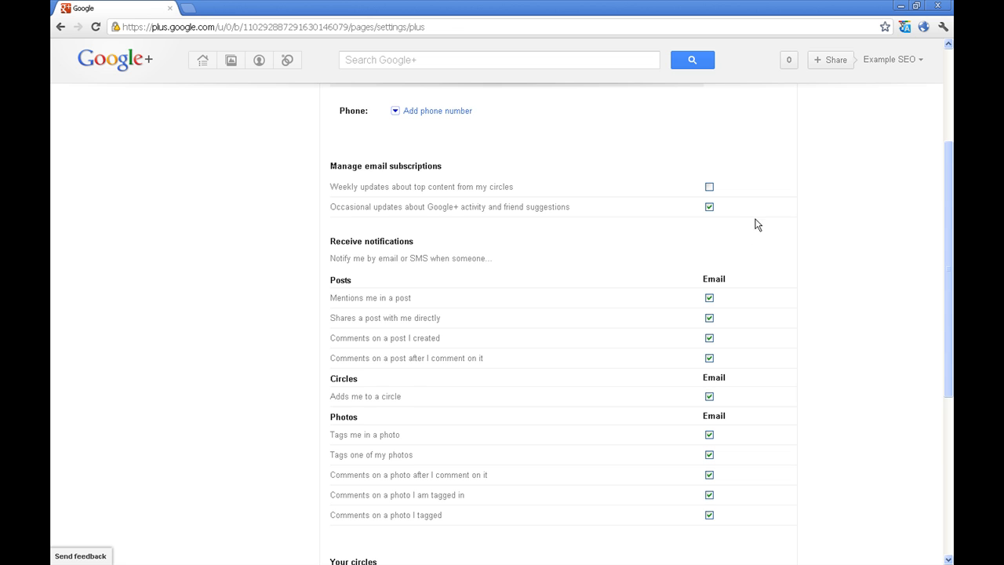
{"action": "scroll", "coordinate": [757, 225], "scroll_direction": "down", "scroll_amount": 2}
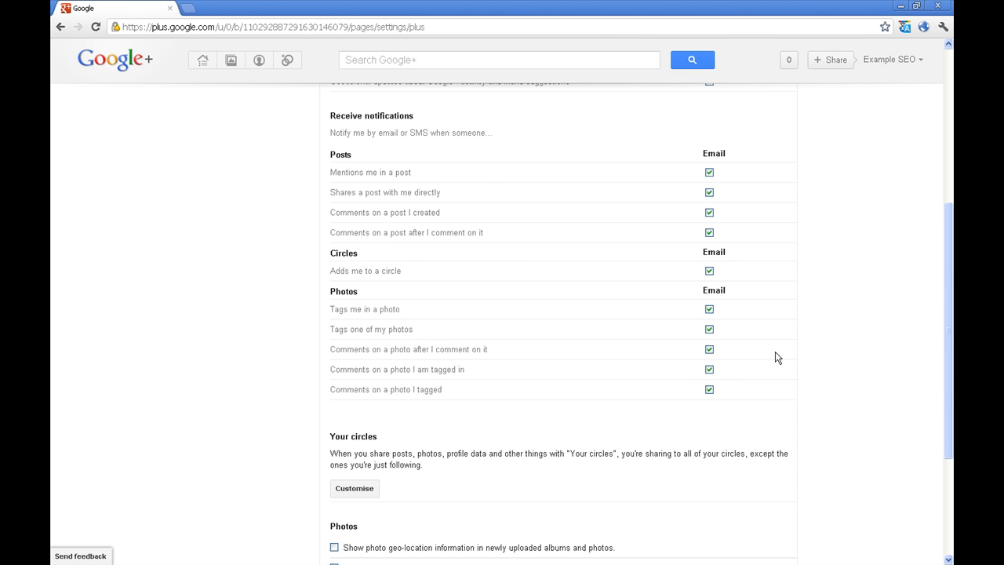
{"action": "scroll", "coordinate": [775, 357], "scroll_direction": "up", "scroll_amount": 2}
{"action": "scroll", "coordinate": [789, 361], "scroll_direction": "up", "scroll_amount": 3}
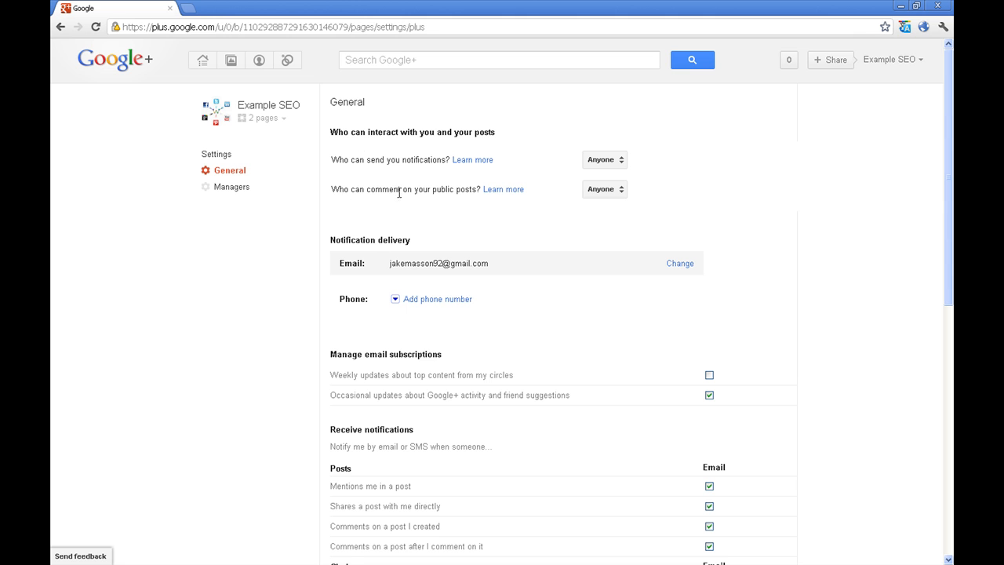
Invite the new manager's e-mail address under Managers, confirm, and return to General settings
{"action": "left_click", "coordinate": [269, 194]}
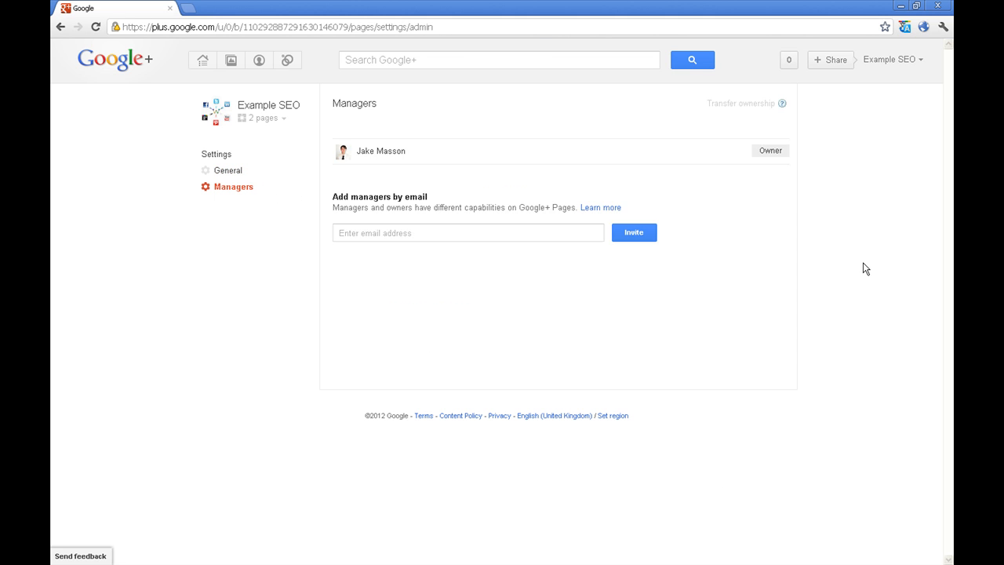
{"action": "left_click", "coordinate": [492, 233]}
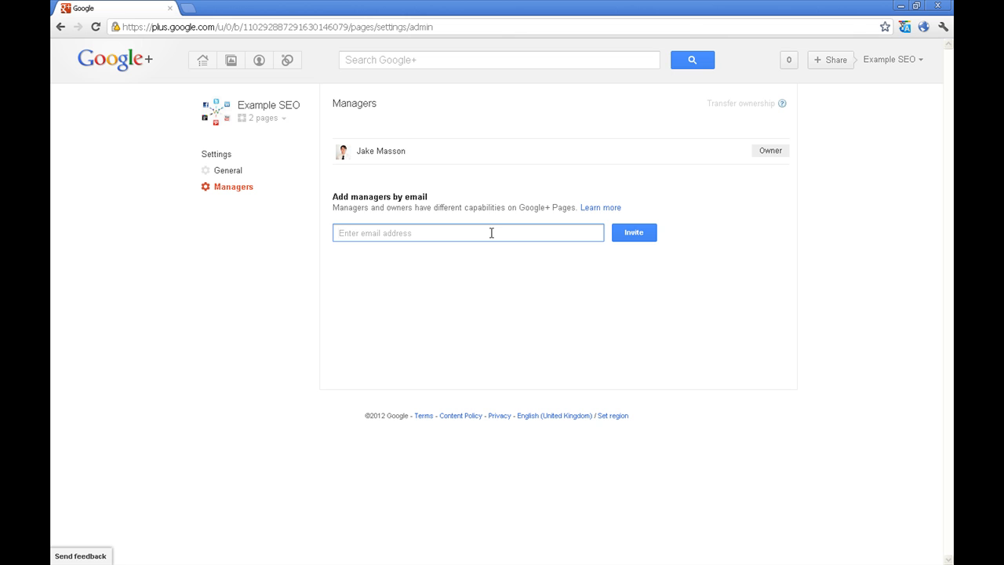
{"action": "left_click", "coordinate": [642, 234]}
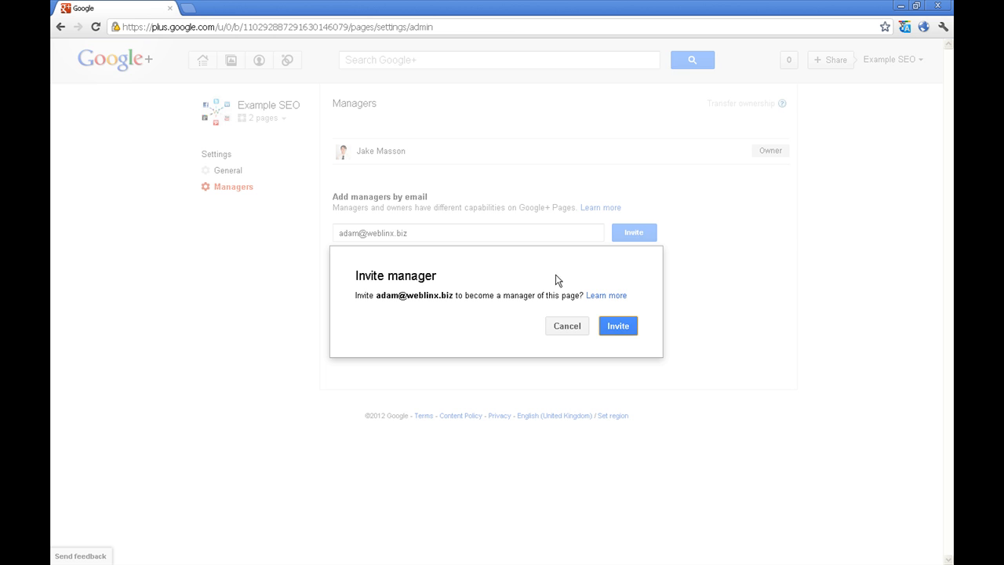
{"action": "left_click", "coordinate": [612, 328]}
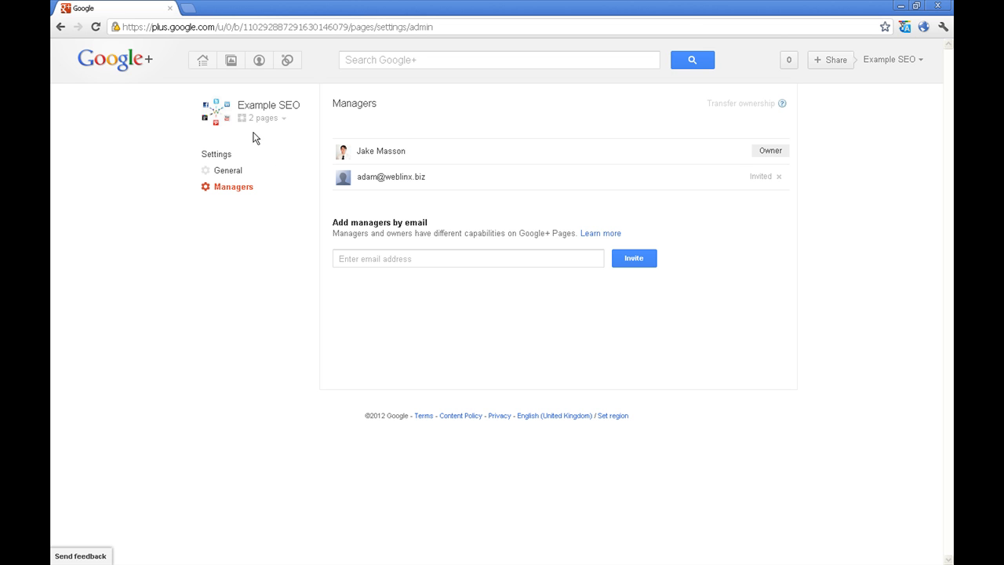
{"action": "left_click", "coordinate": [272, 174]}
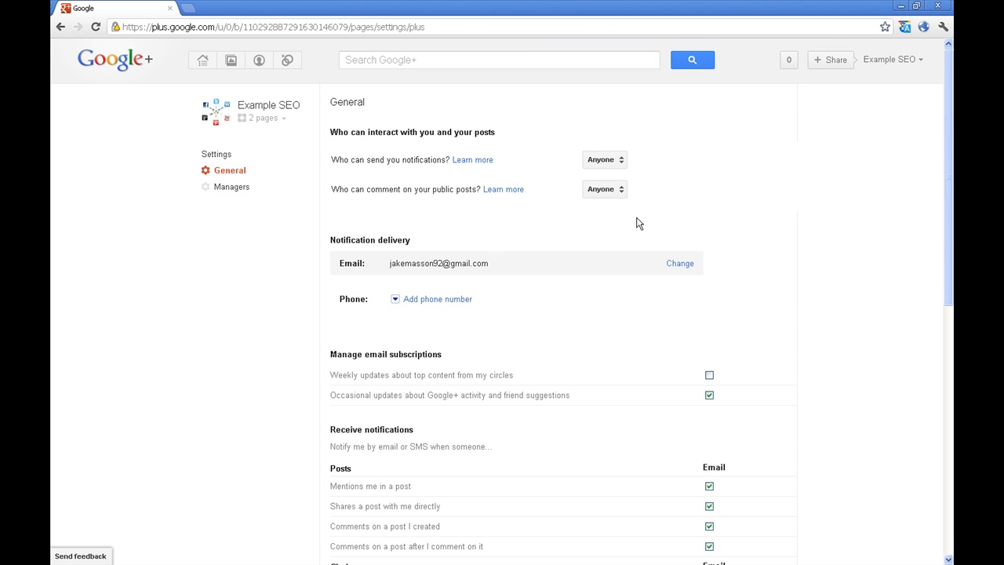
Delete the Example SEO page from the bottom of General settings and confirm with Yes
{"action": "scroll", "coordinate": [876, 221], "scroll_direction": "down", "scroll_amount": 7}
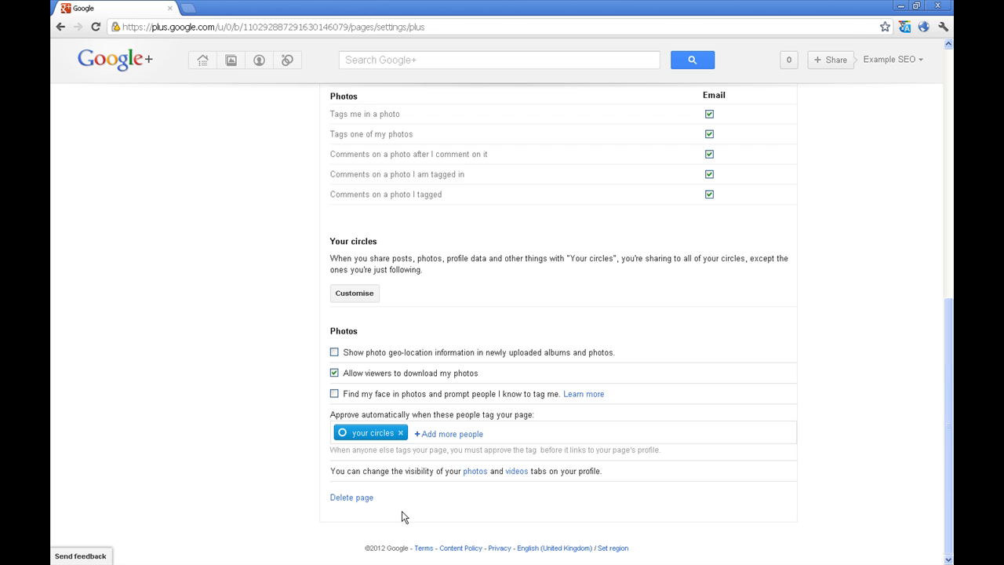
{"action": "left_click", "coordinate": [349, 498]}
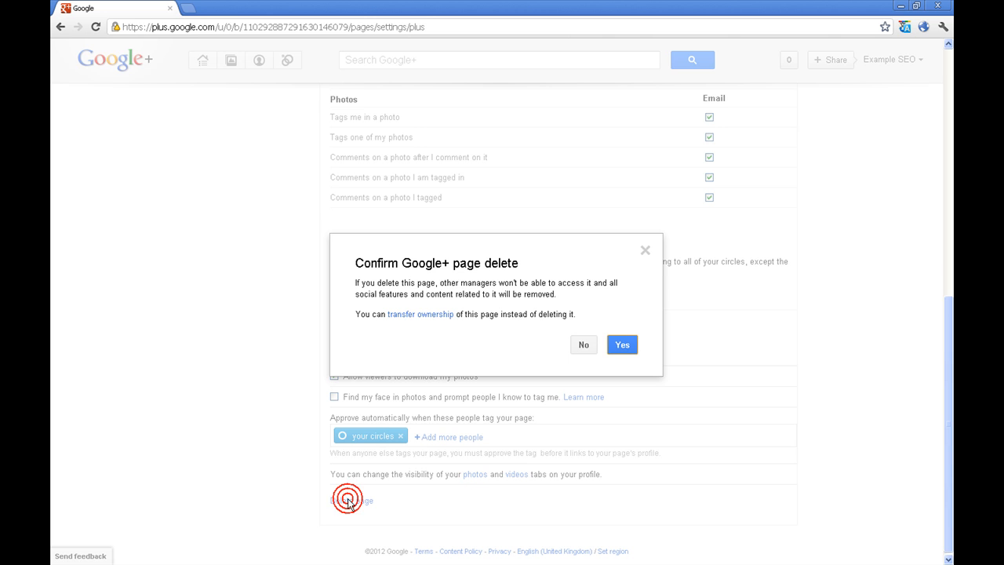
{"action": "left_click", "coordinate": [622, 344]}
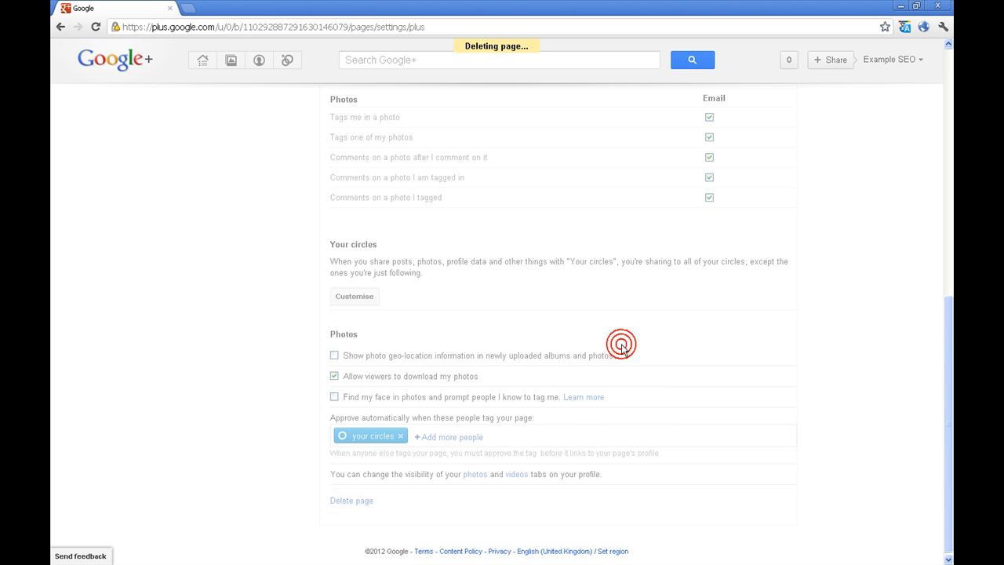